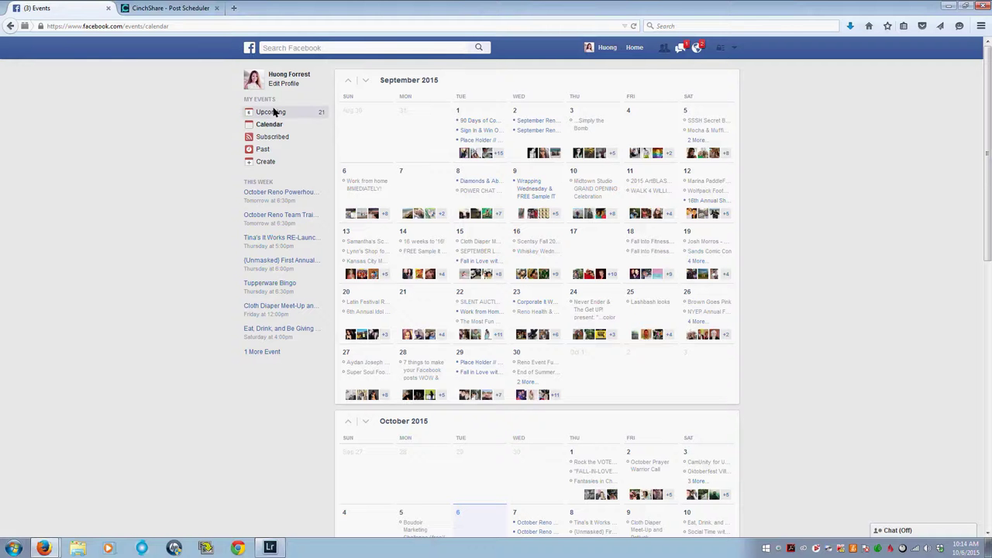
left_click(159, 7)
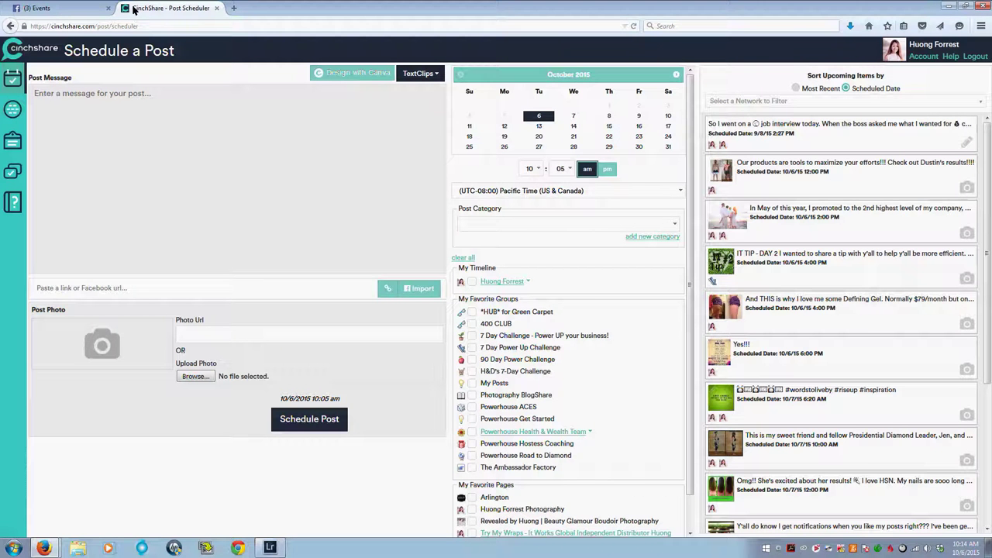
left_click(47, 7)
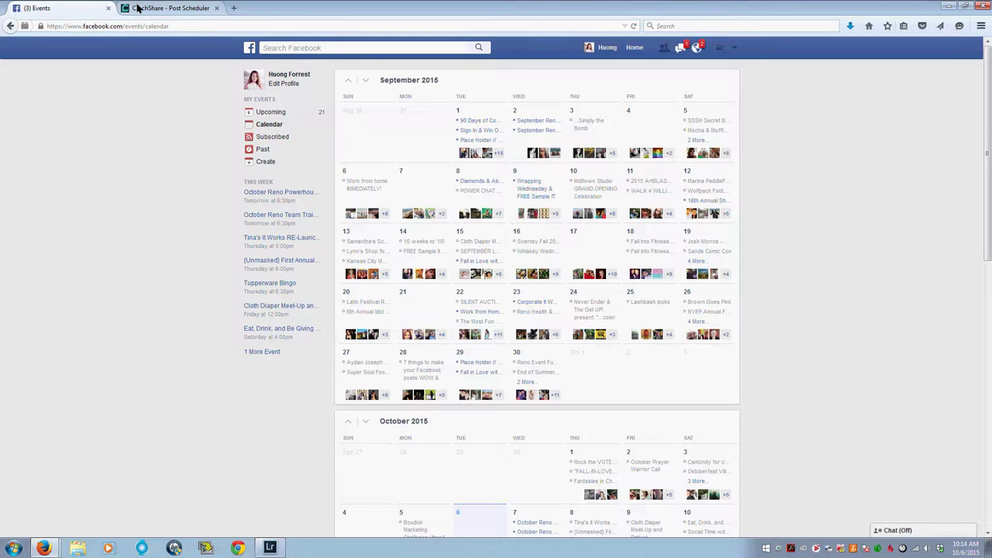
left_click(137, 8)
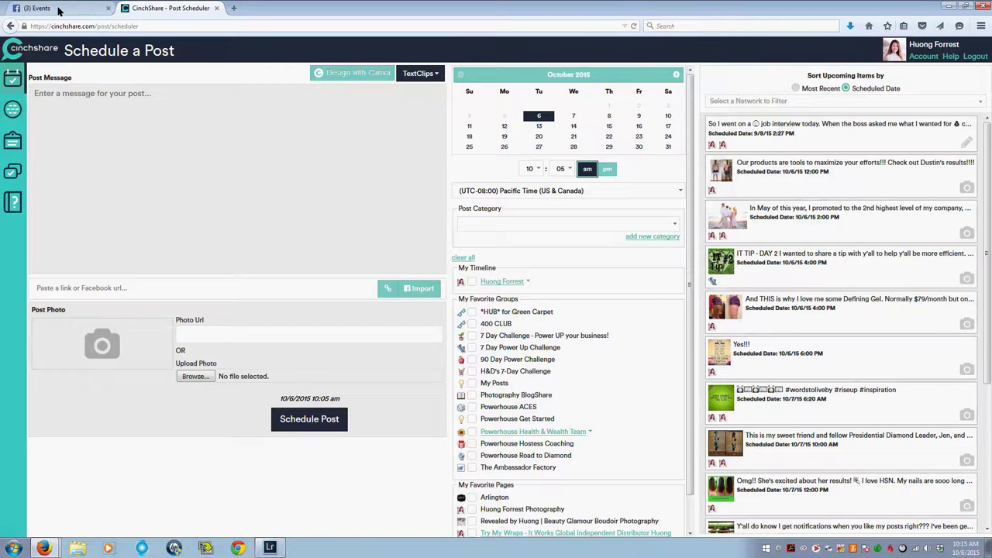
left_click(60, 9)
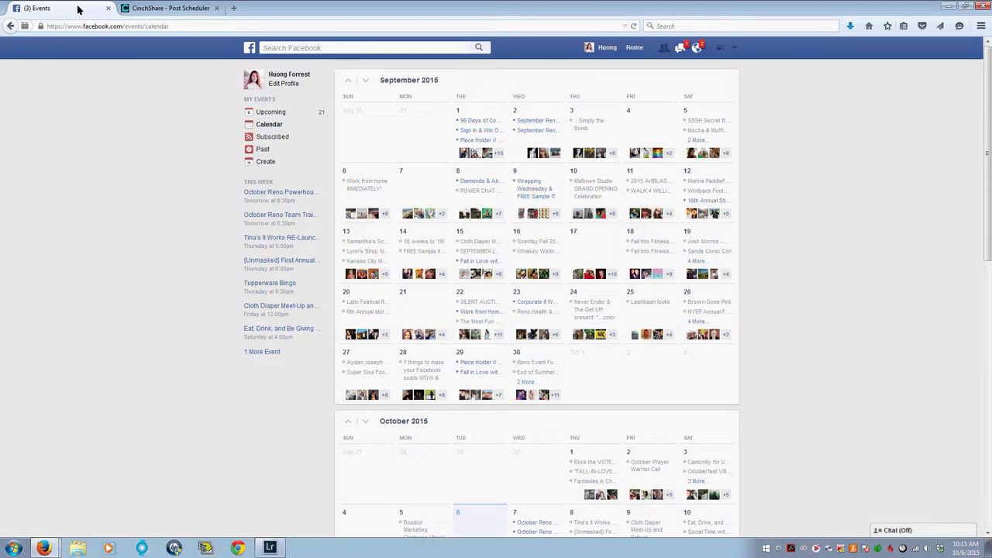
left_click(169, 9)
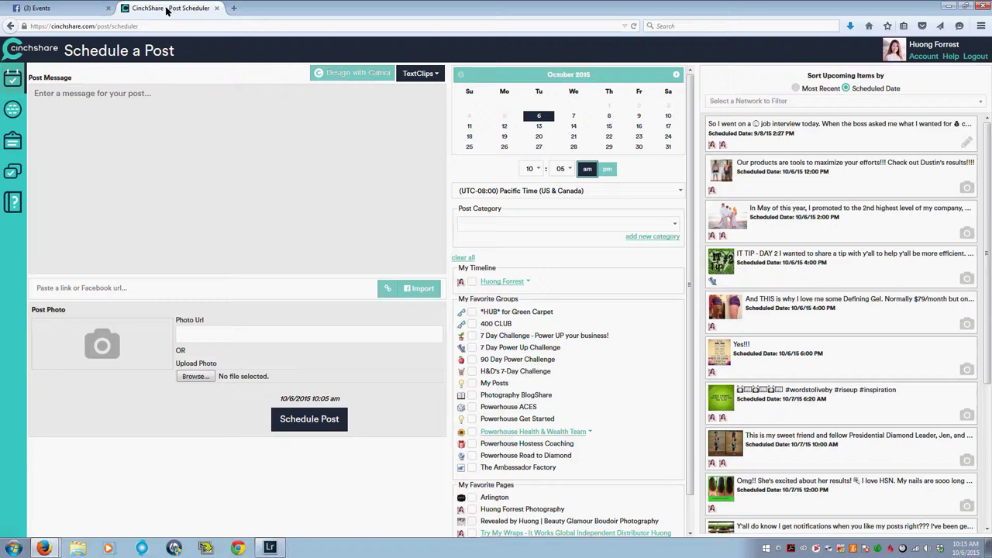
left_click(62, 12)
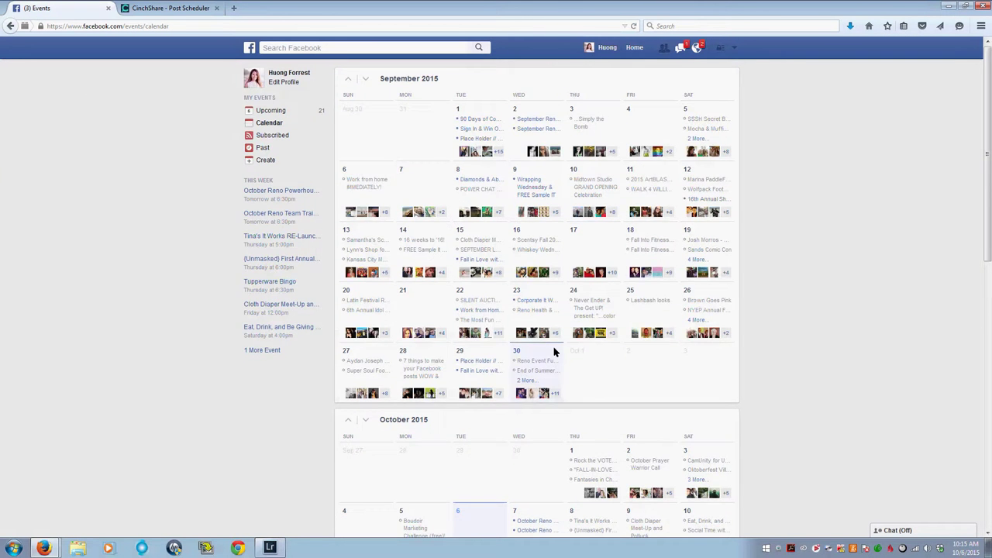
Step: Open the September 29 "Fall in Love with Results!" wrap party event from the events calendar and start a copy of it
scroll(553, 350, "down", 2)
scroll(576, 348, "up", 2)
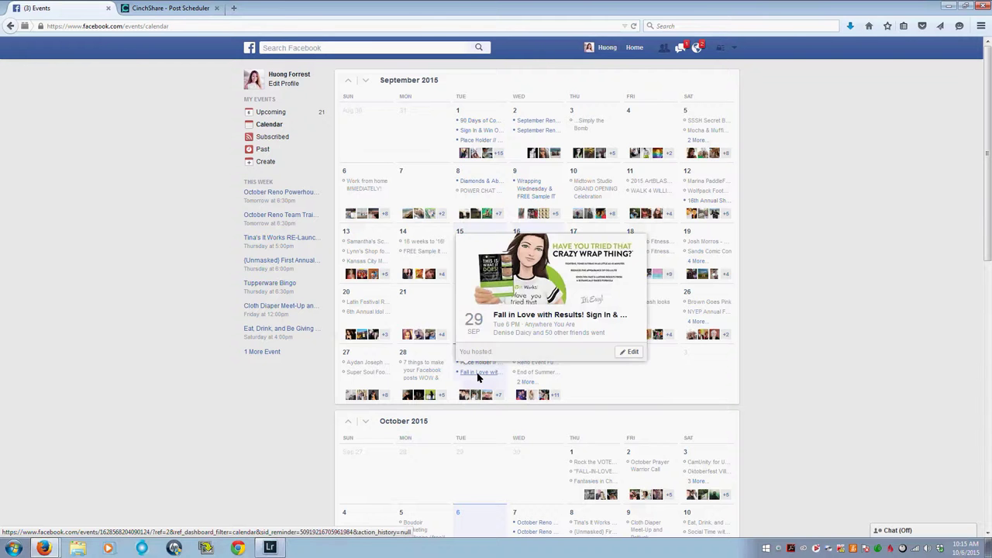
left_click(478, 375)
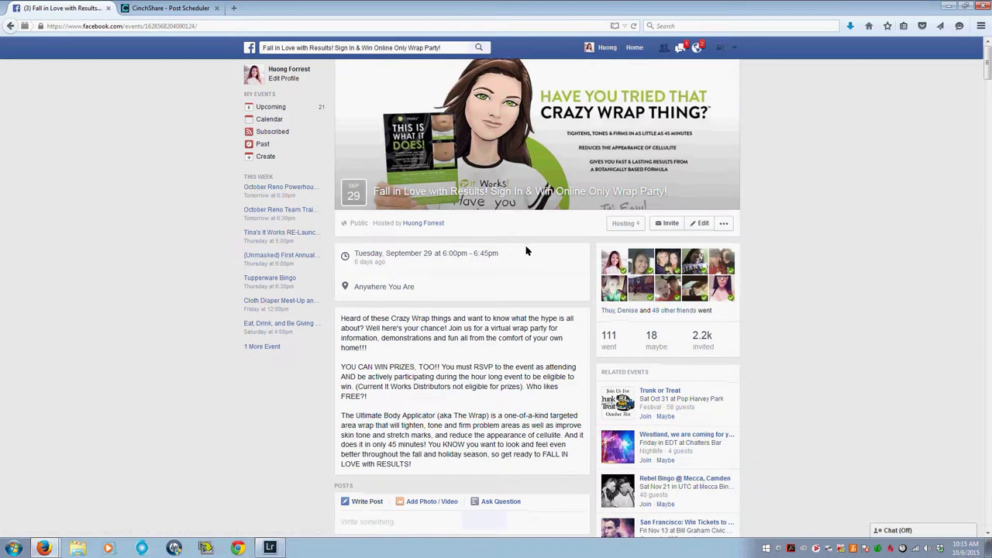
scroll(525, 250, "down", 3)
scroll(525, 250, "up", 3)
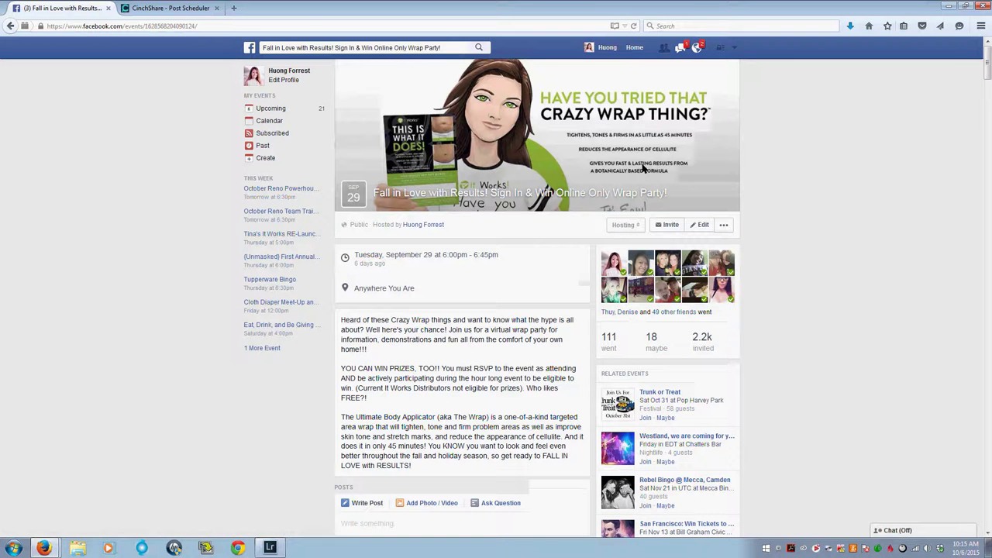
left_click(720, 227)
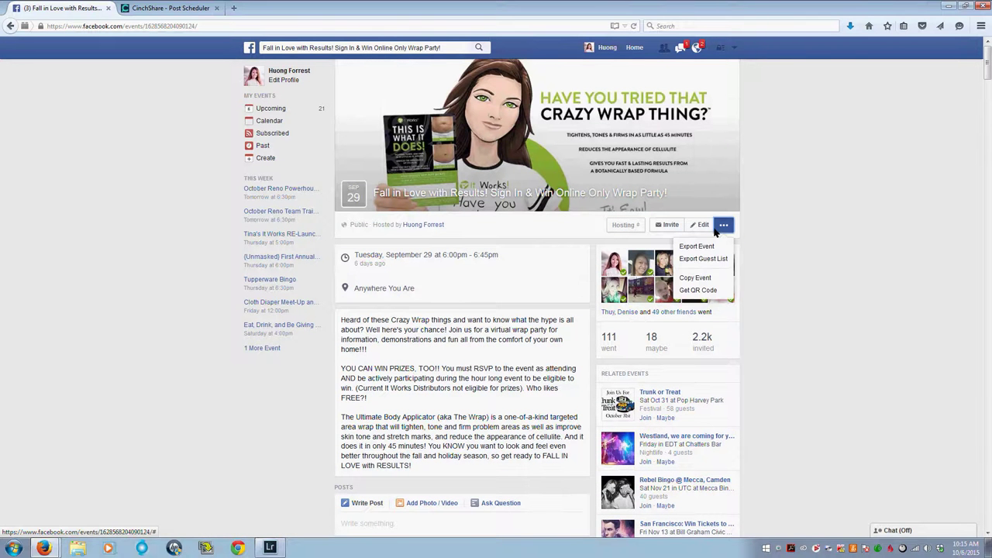
left_click(697, 279)
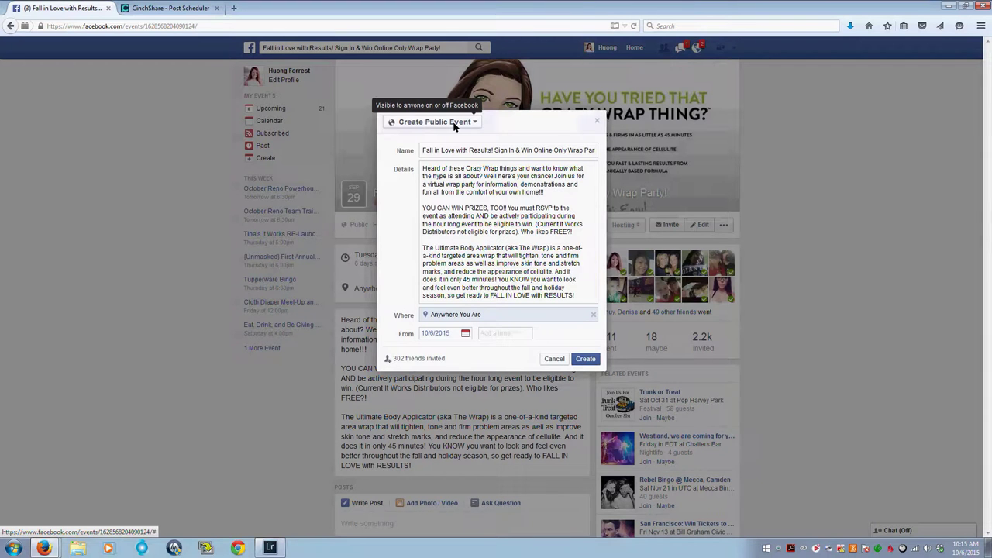
Step: Choose public visibility for the copied event and set its start date to 10/13/2015
left_click(454, 124)
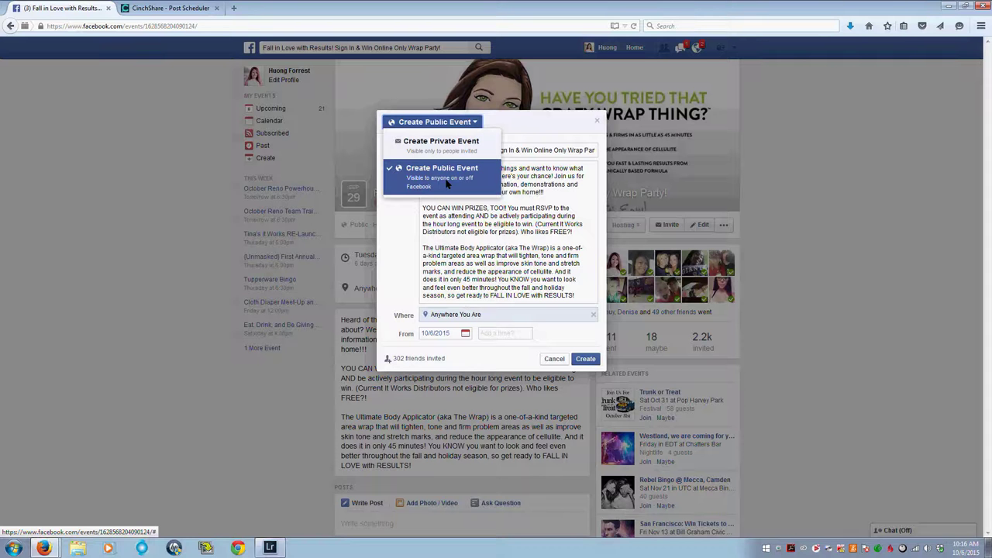
left_click(446, 183)
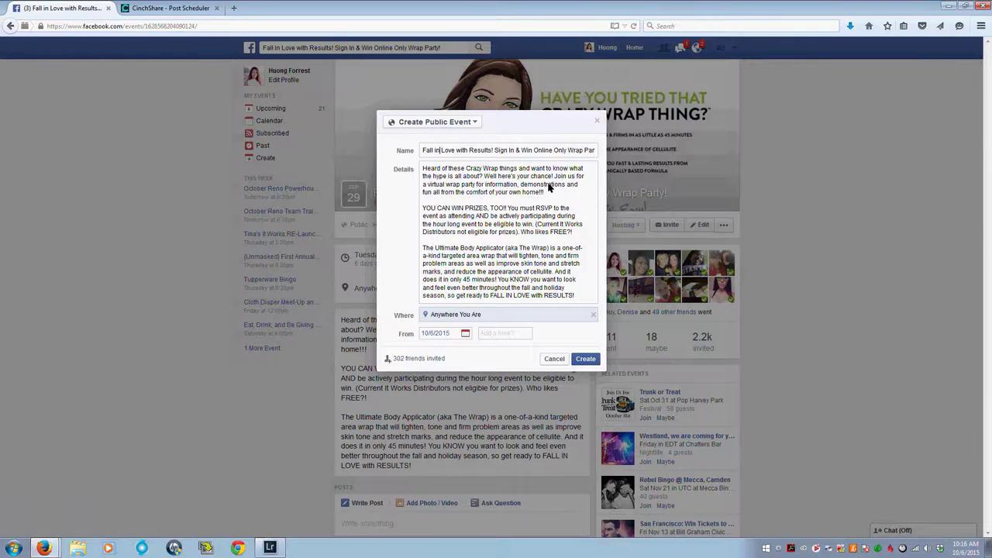
left_click(523, 273)
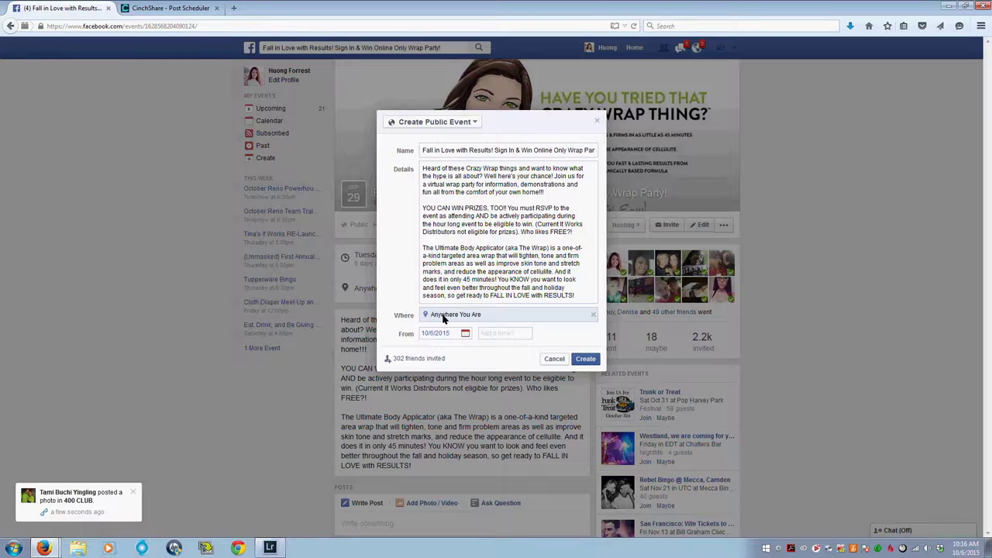
left_click(466, 334)
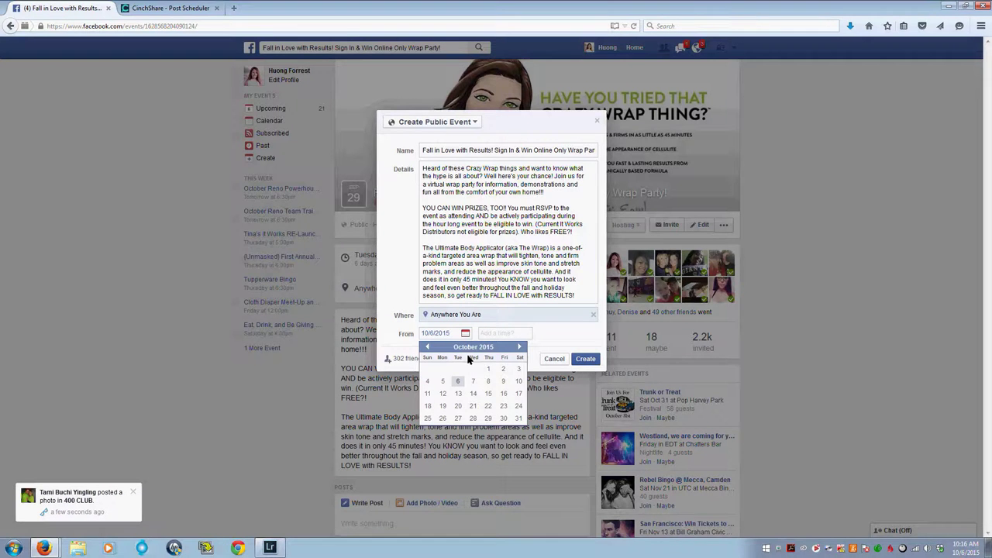
left_click(458, 395)
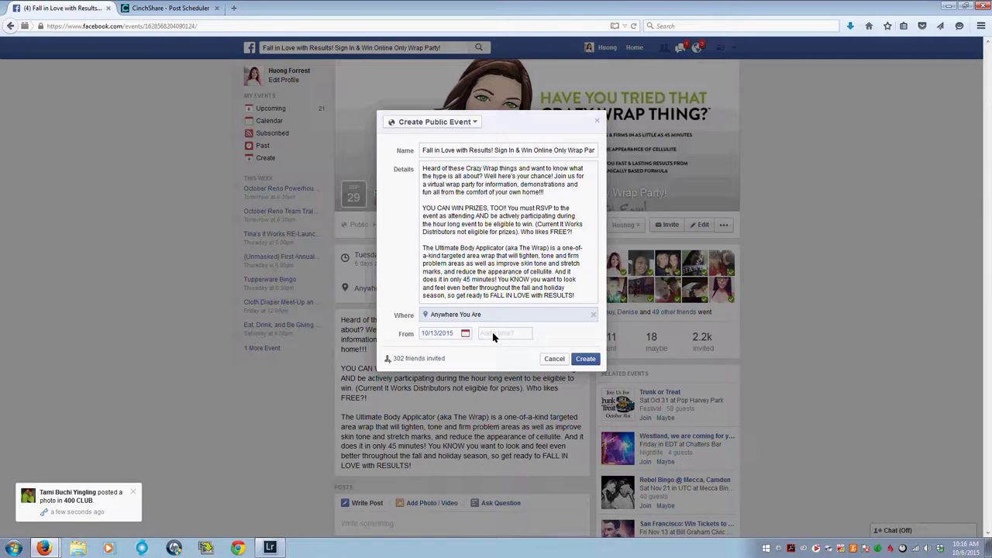
left_click(493, 334)
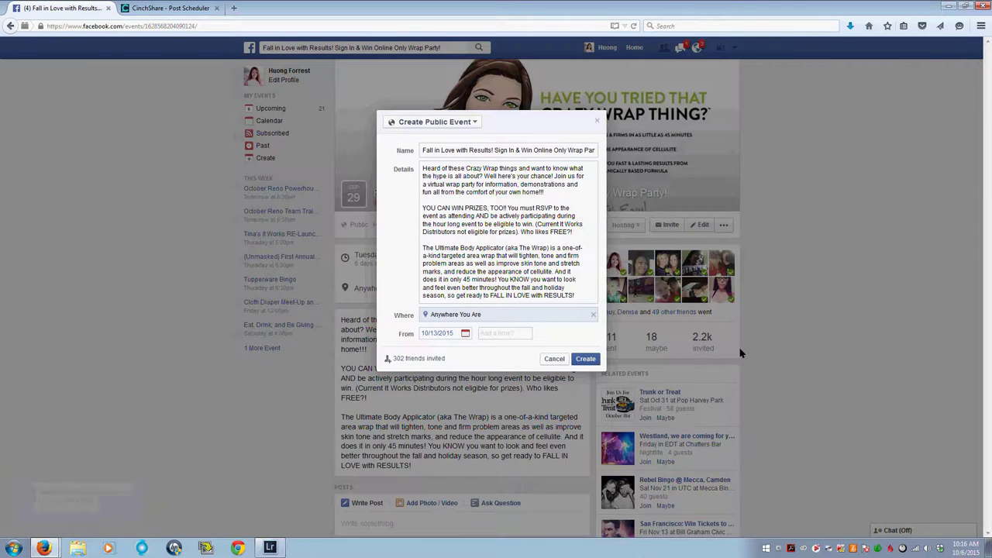
type("8pm")
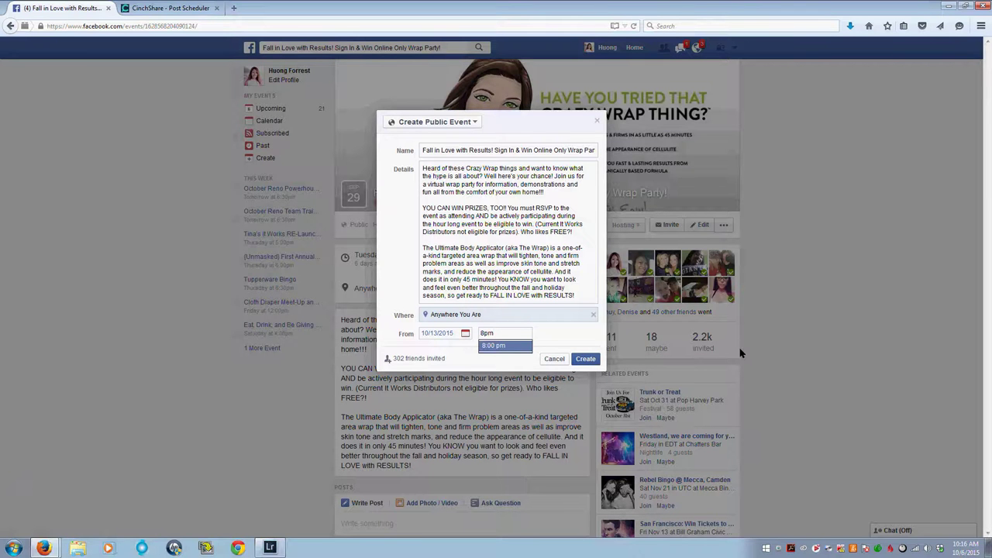
key("BackSpace")
key("BackSpace")
key("BackSpace")
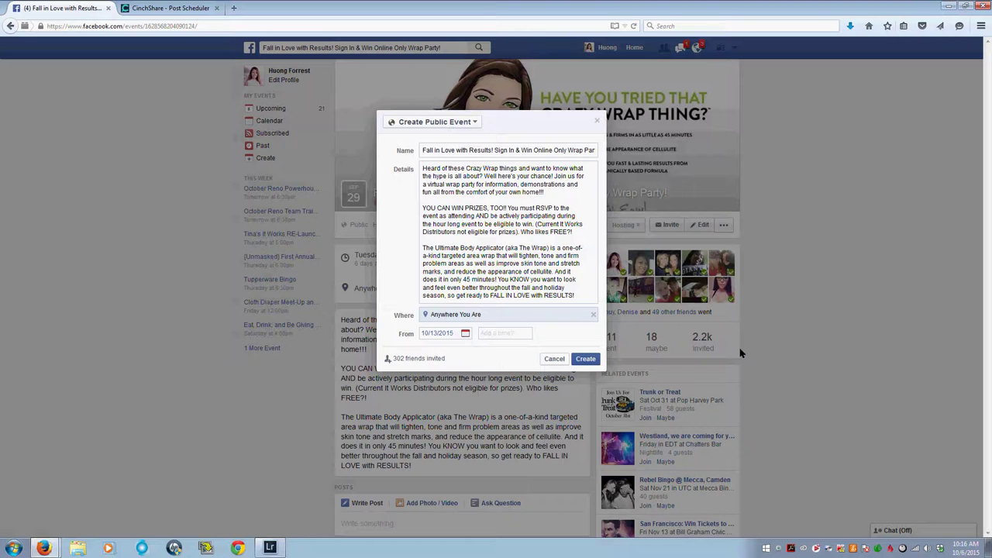
Step: Set the event's start time to 6:00 pm and add an end time of 6:45 pm
type("6pm")
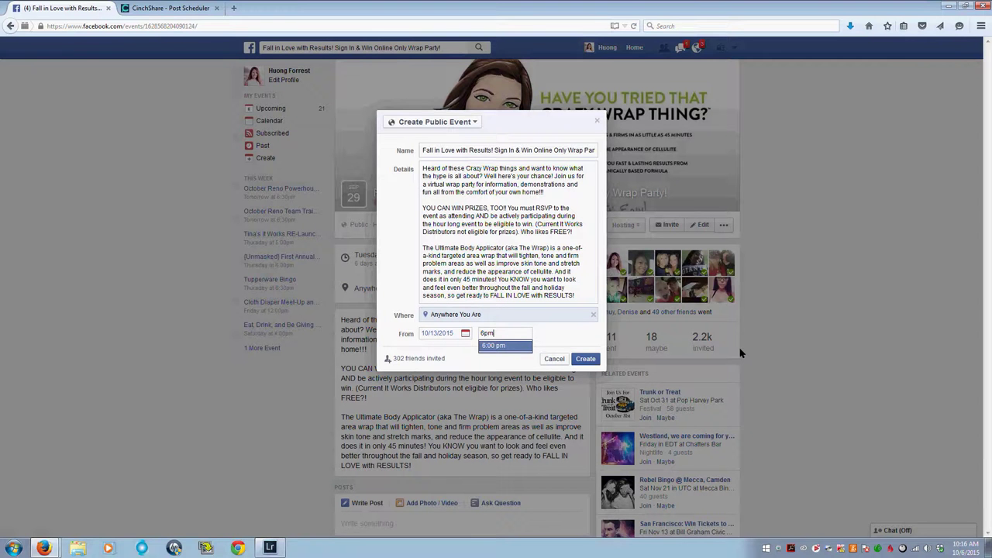
key("Return")
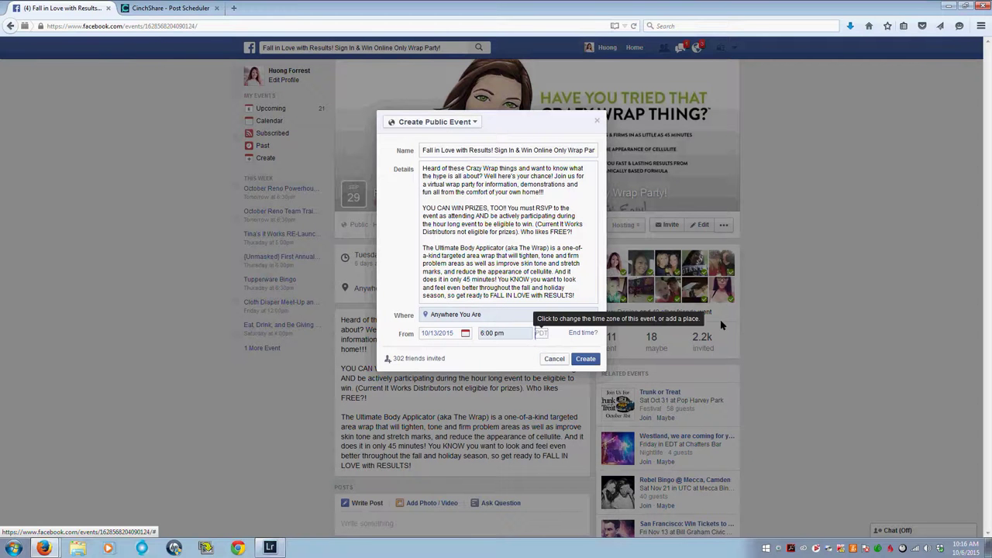
left_click(581, 333)
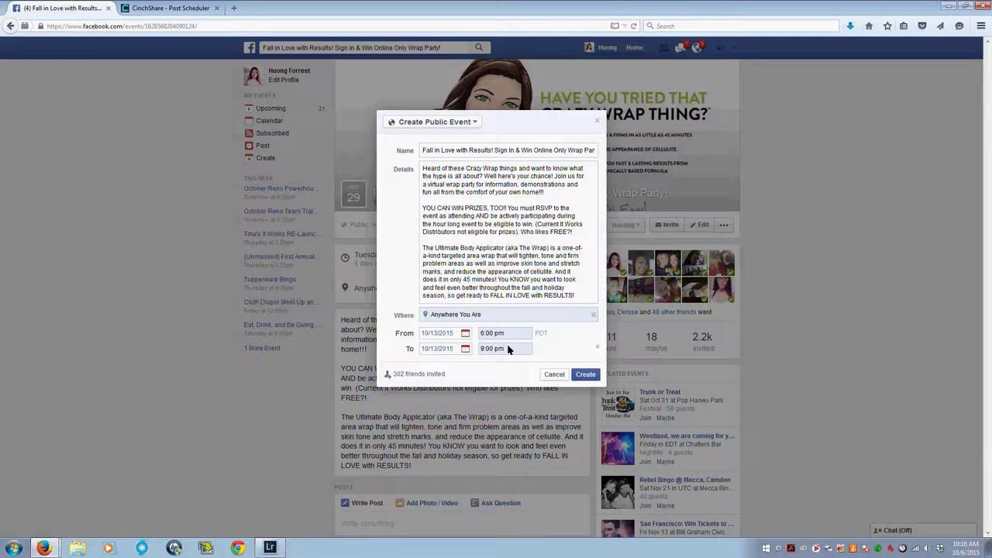
type("6:45")
key("Return")
Step: Remove all preselected friends from the event's invite list, save the empty list and create the event
left_click(437, 373)
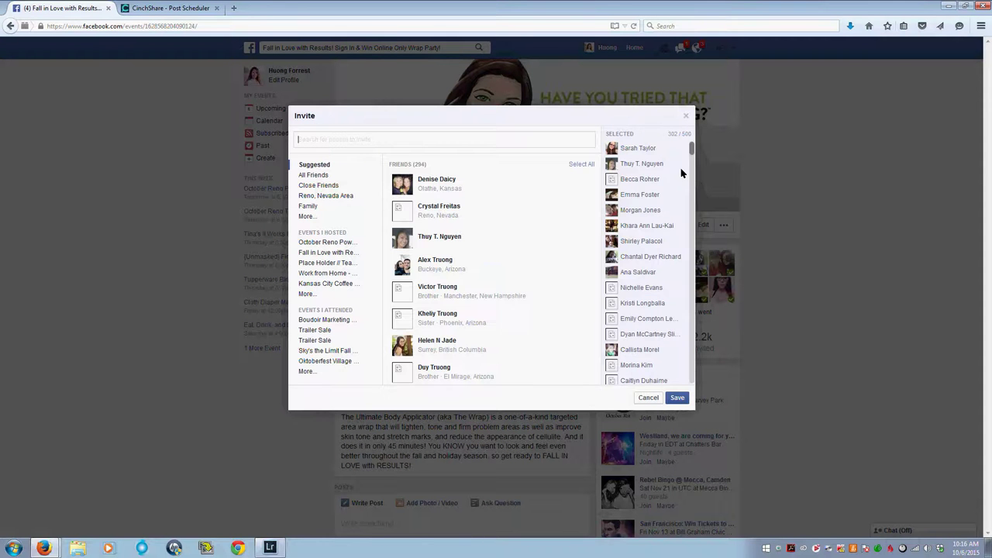
left_click(678, 149)
left_click(679, 148)
left_click(679, 149)
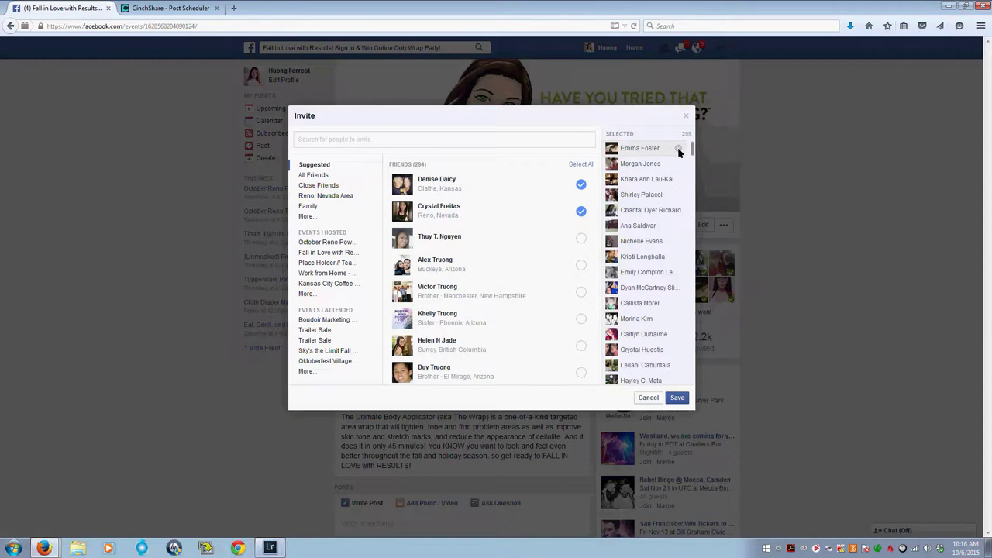
left_click(678, 149)
left_click(678, 149)
left_click(679, 149)
left_click(679, 148)
left_click(679, 149)
left_click(679, 149)
left_click(679, 148)
left_click(679, 149)
left_click(679, 149)
left_click(678, 149)
left_click(679, 149)
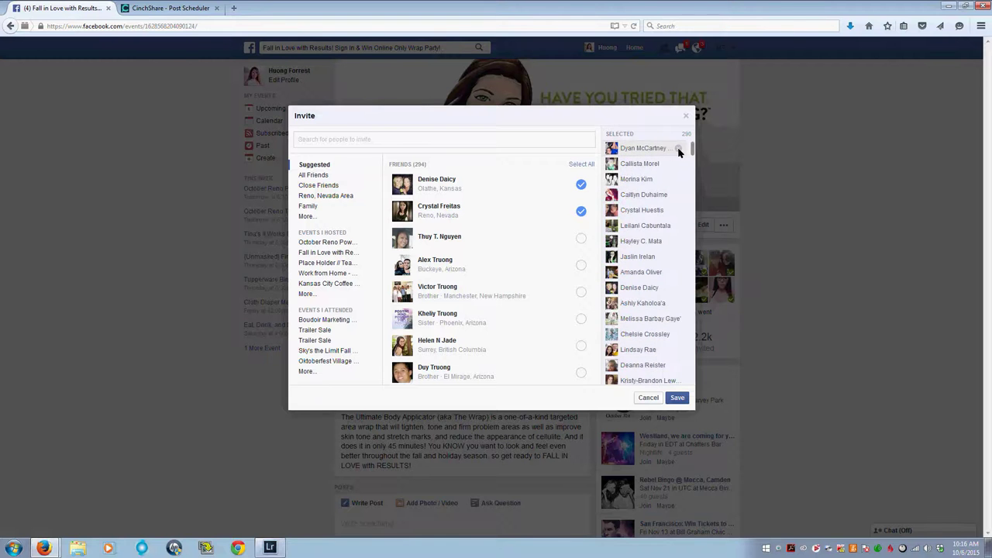
left_click(679, 149)
left_click(679, 150)
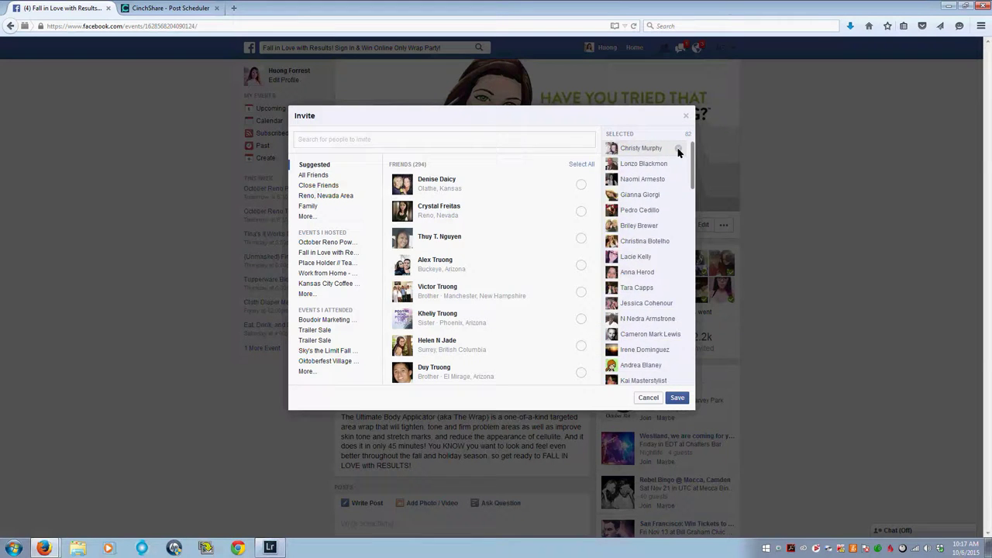
left_click(678, 149)
left_click(677, 148)
left_click(678, 149)
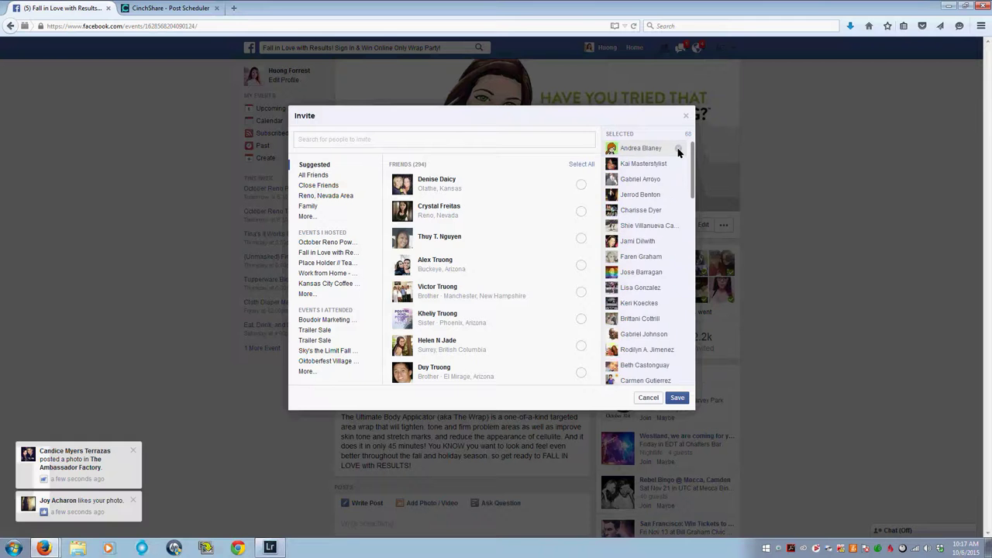
left_click(678, 149)
left_click(678, 149)
left_click(677, 149)
left_click(678, 149)
left_click(677, 149)
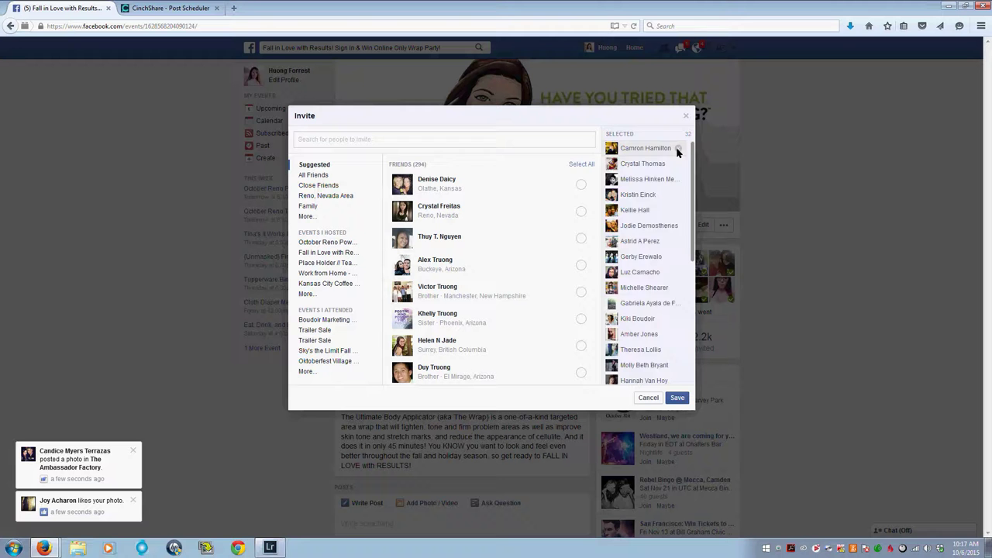
left_click(678, 149)
left_click(678, 149)
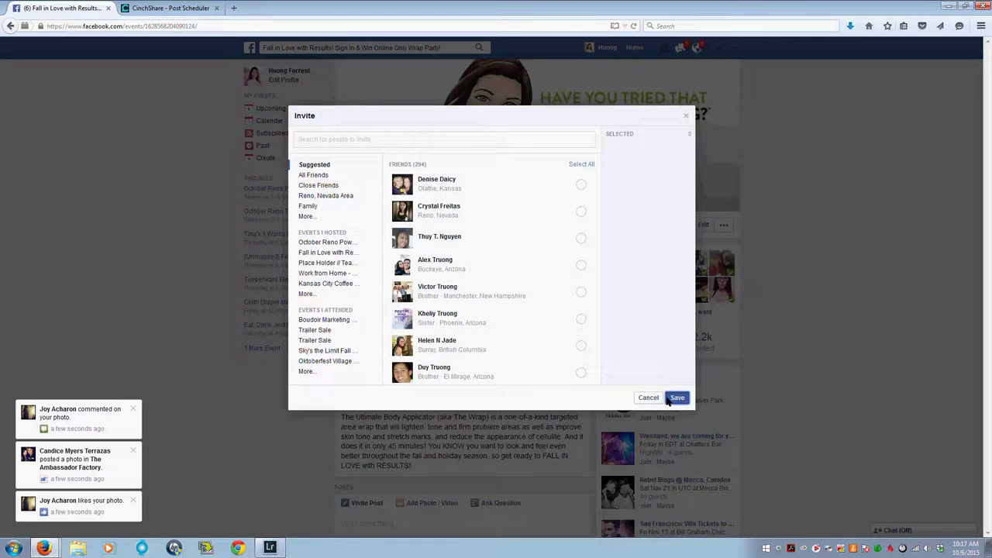
left_click(669, 398)
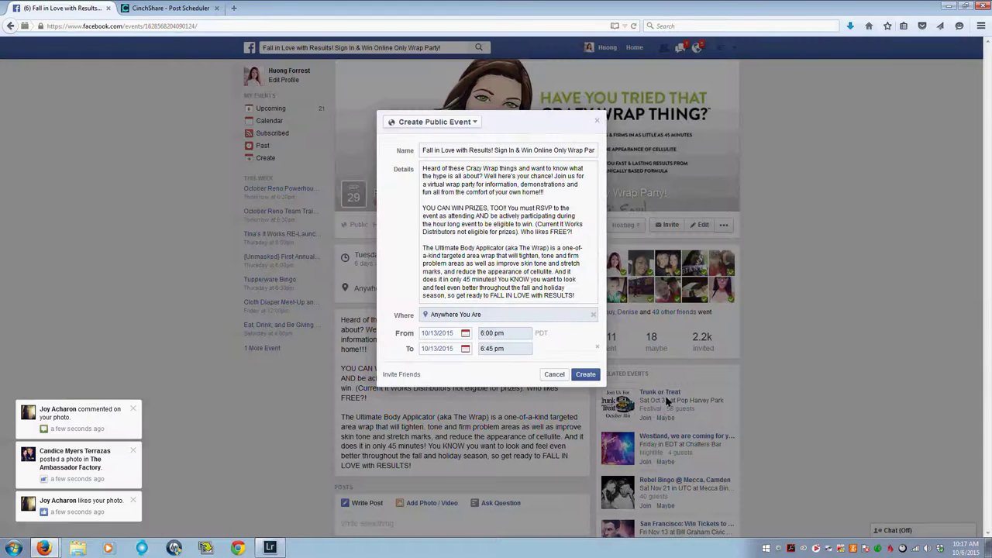
left_click(582, 375)
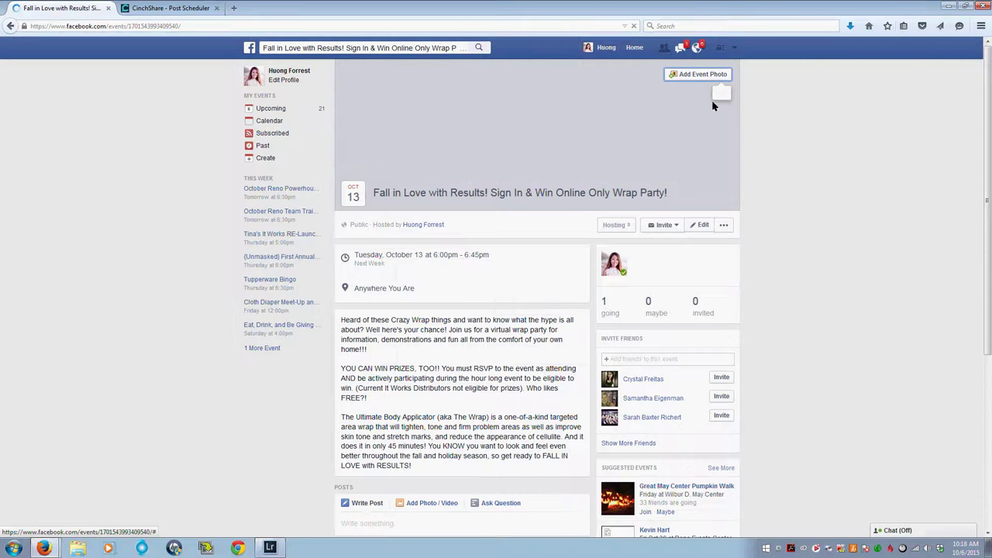
Step: Start an event photo upload and browse to the VParty Graphics folder under Dropbox, It Works, Distributor Training, Virtual Wrap Party
left_click(701, 75)
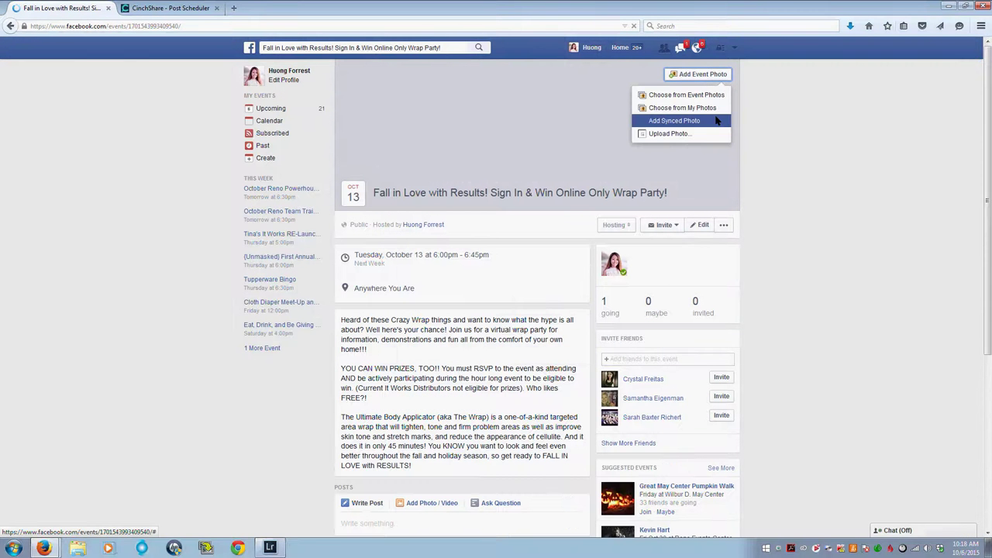
left_click(671, 133)
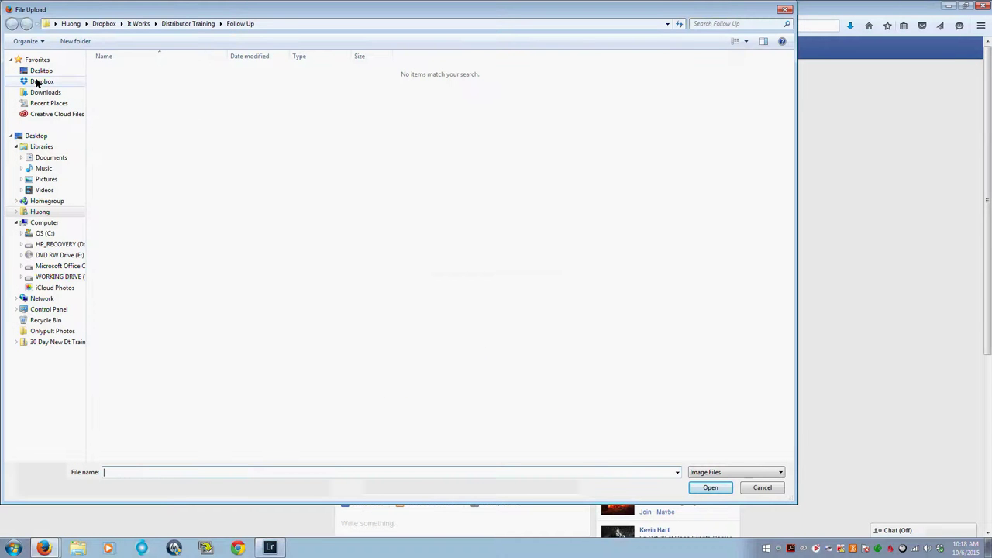
left_click(36, 82)
double_click(580, 150)
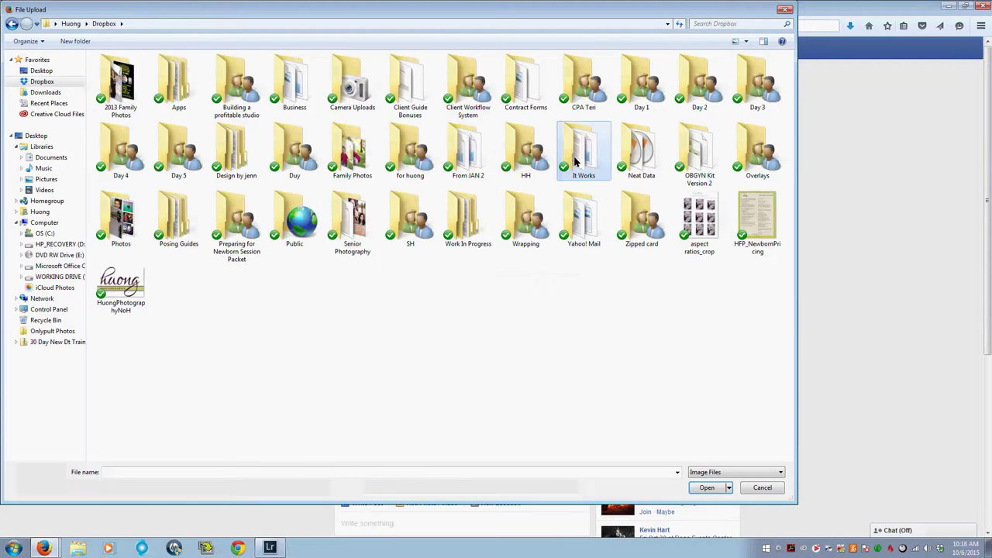
double_click(294, 86)
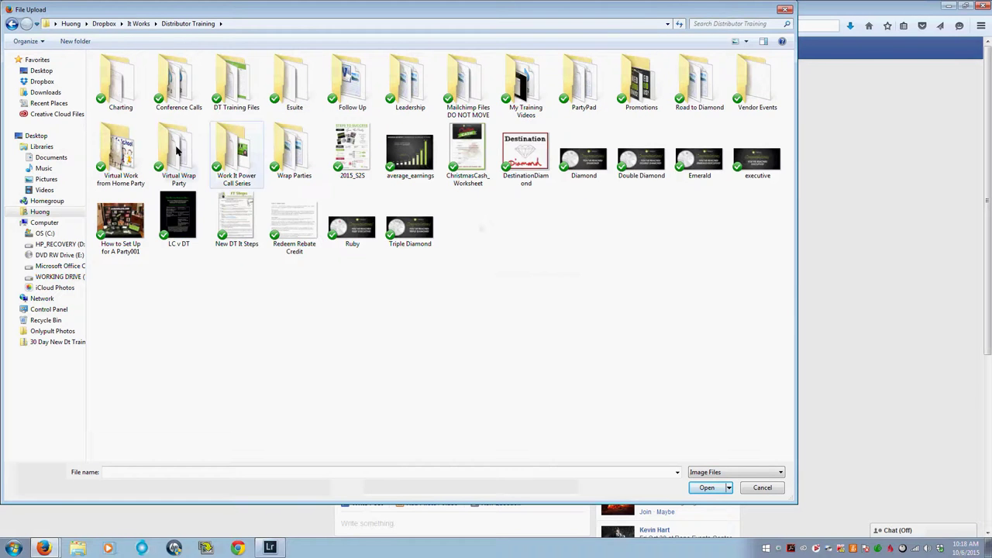
double_click(178, 155)
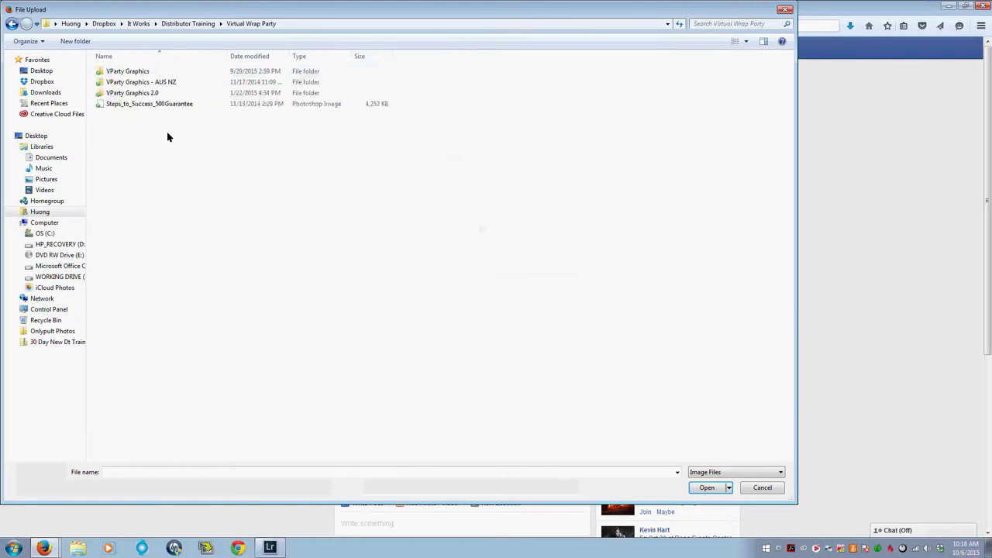
left_click(130, 72)
double_click(130, 72)
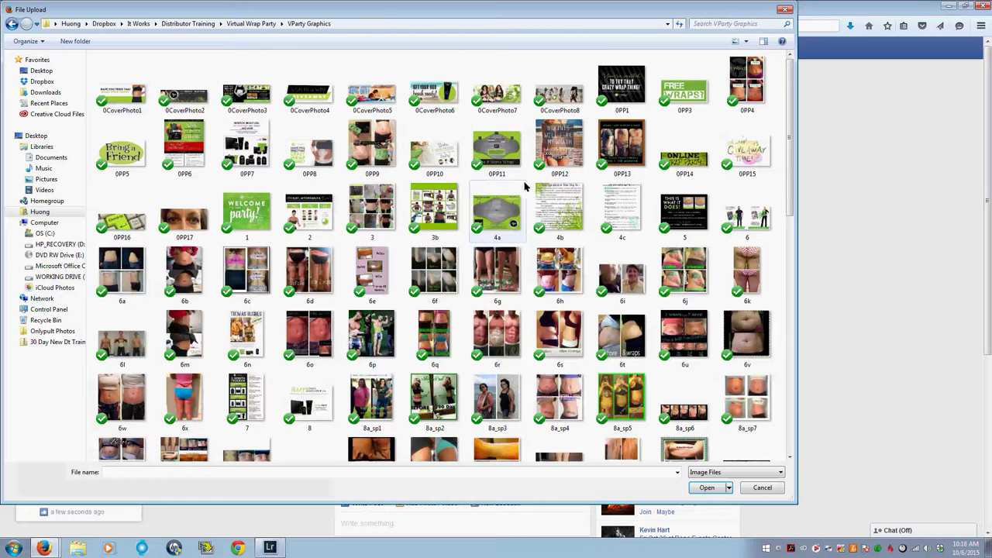
Step: Upload 0CoverPhoto3 as the event photo and save the change
scroll(498, 191, "down", 10)
scroll(502, 189, "up", 10)
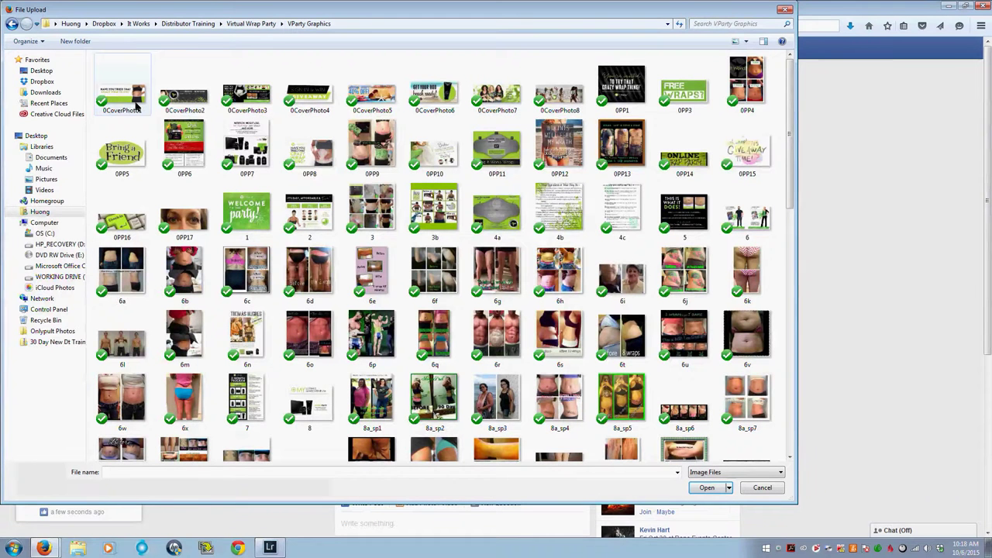
left_click(239, 99)
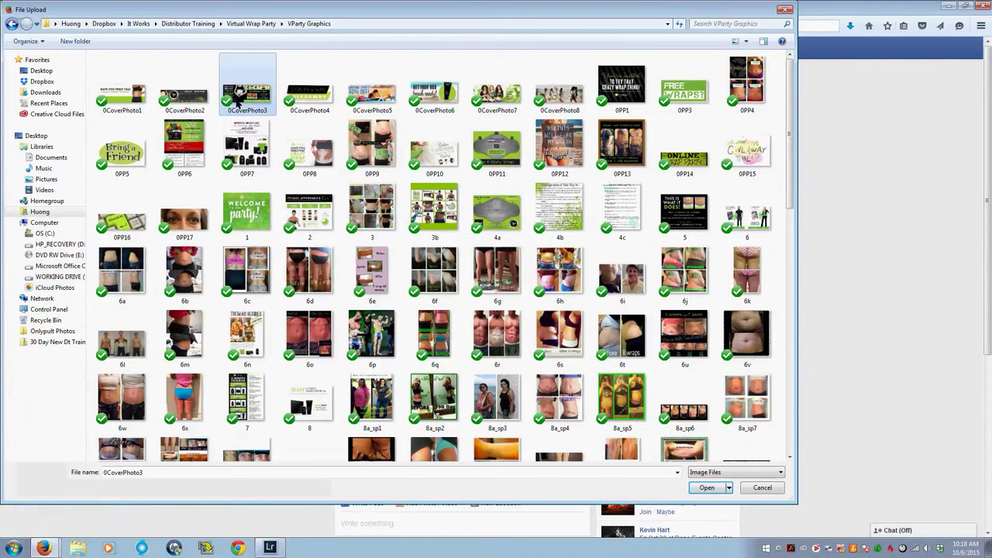
double_click(239, 99)
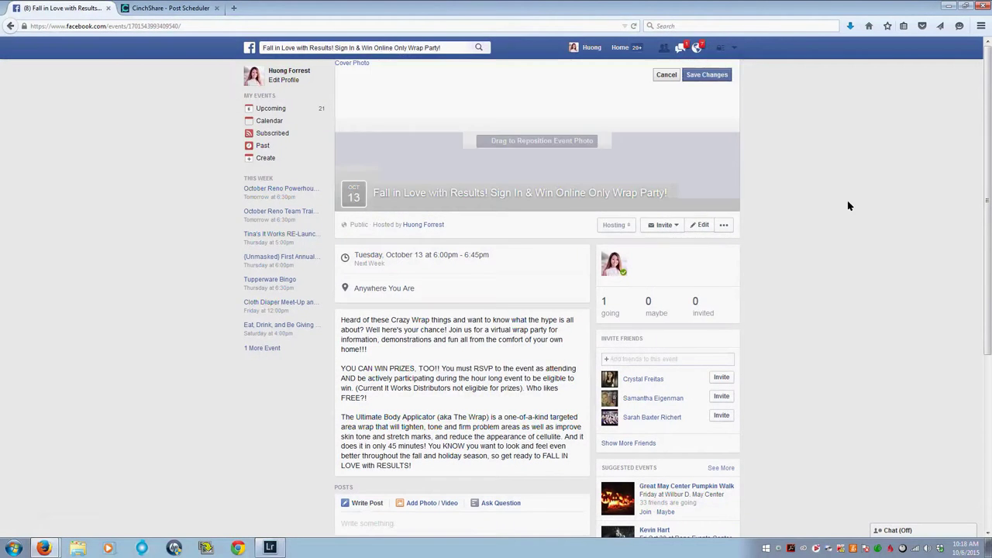
left_click(705, 77)
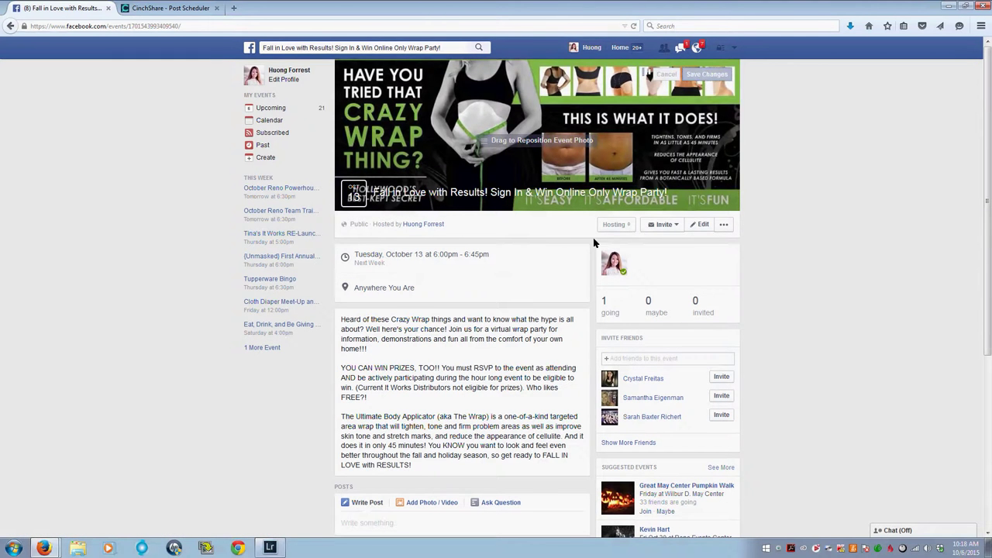
scroll(511, 275, "down", 3)
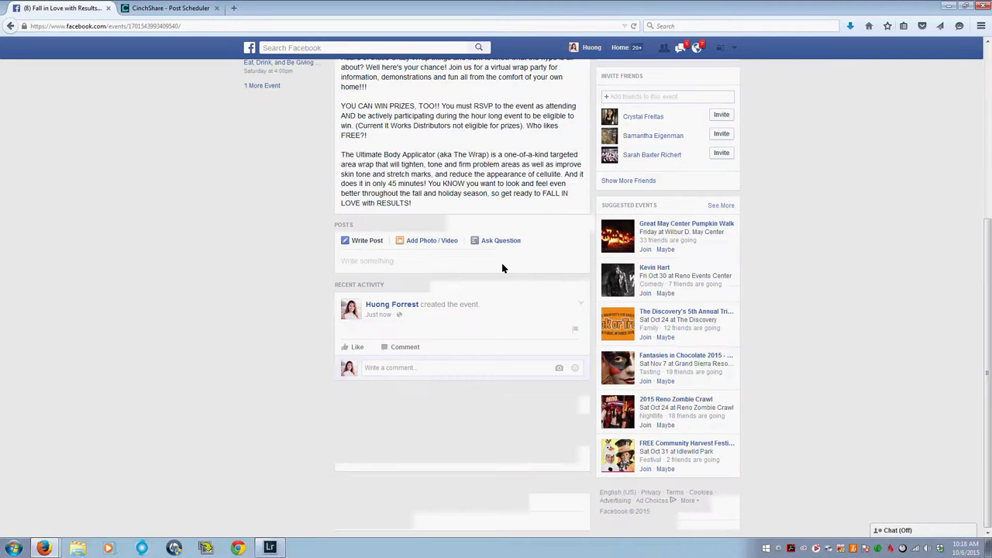
scroll(508, 267, "up", 5)
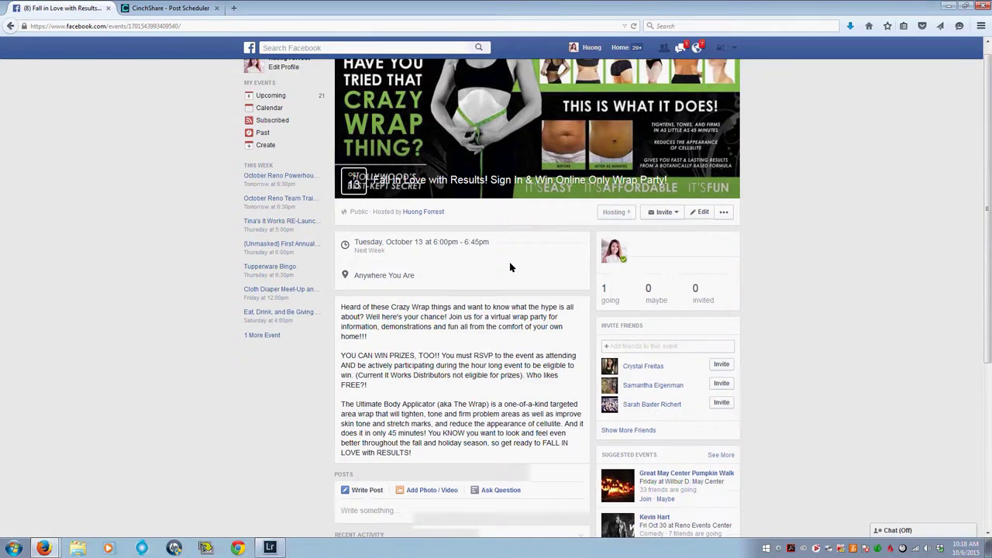
scroll(510, 267, "down", 5)
scroll(510, 267, "up", 3)
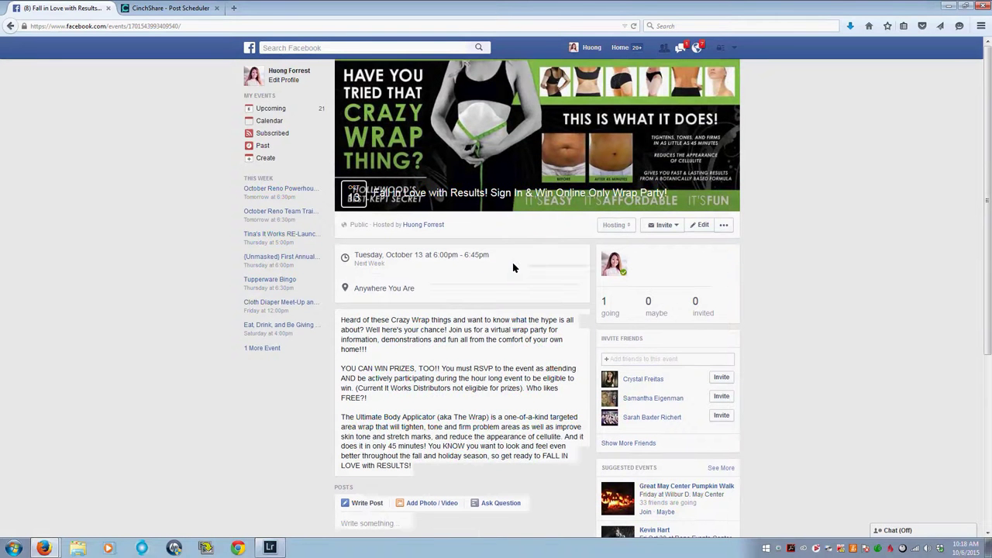
Step: Switch to CinchShare, open the list of connected Facebook networks and refresh it
left_click(163, 8)
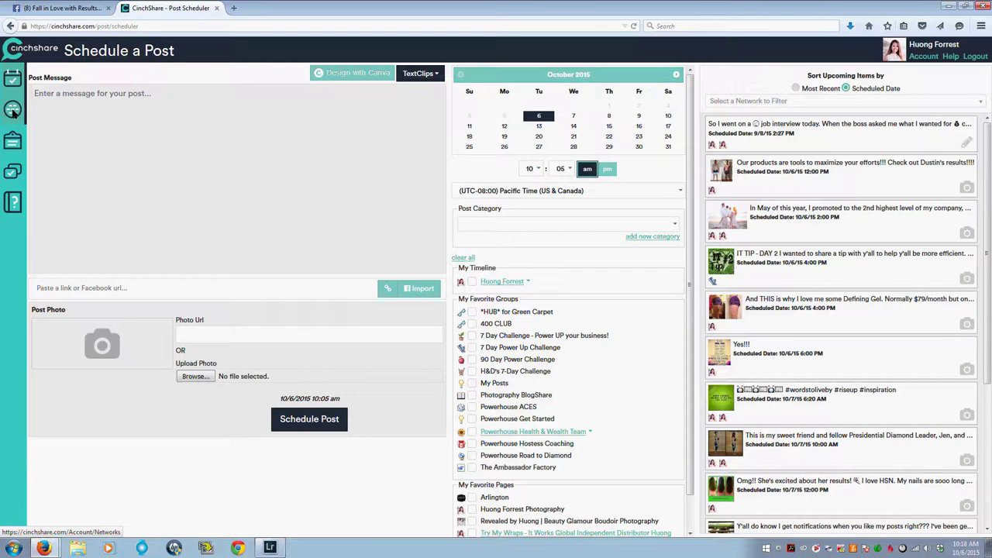
left_click(13, 111)
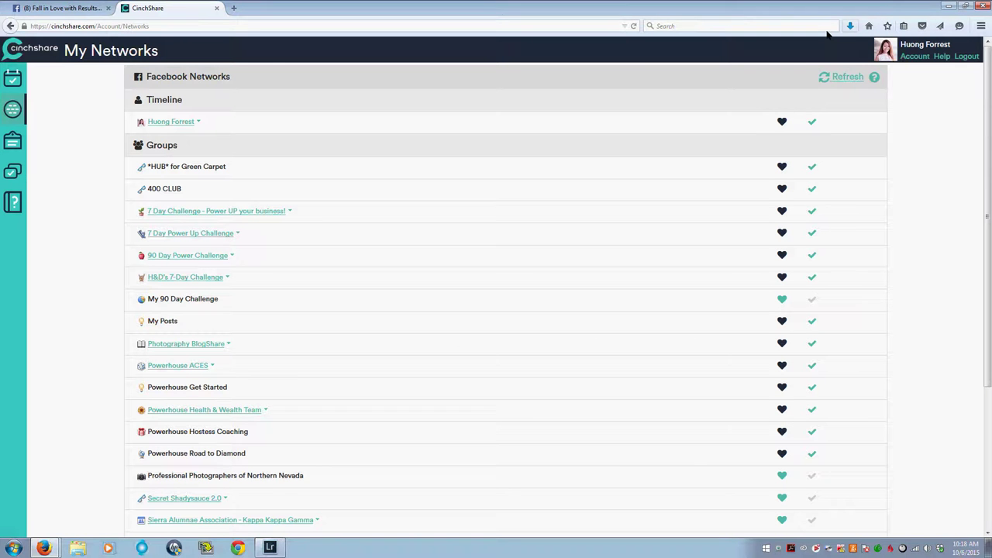
left_click(846, 77)
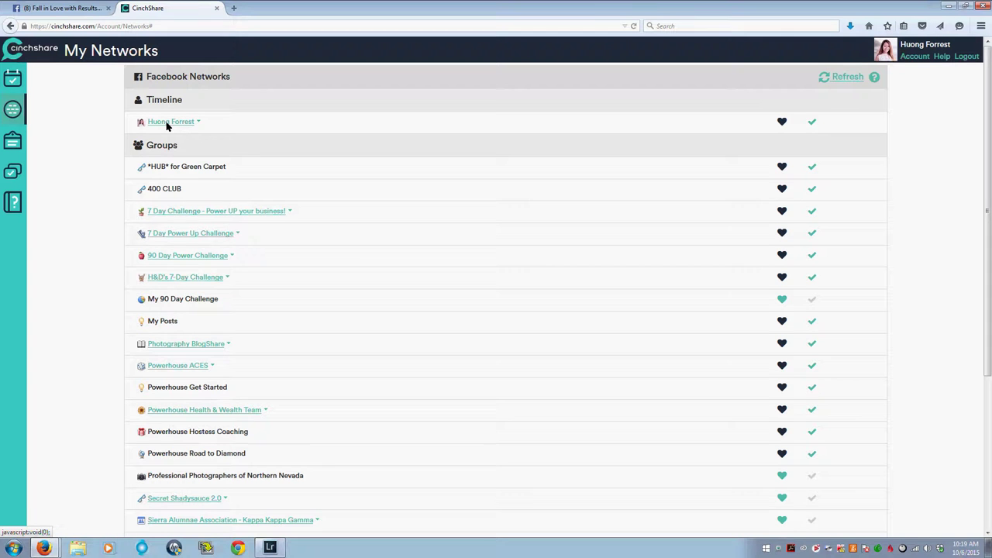
Step: Expand the personal timeline network, check its events for the 10/13/2015 "Fall in Love with Results!" wrap party, and collapse it again
left_click(167, 126)
scroll(328, 276, "down", 10)
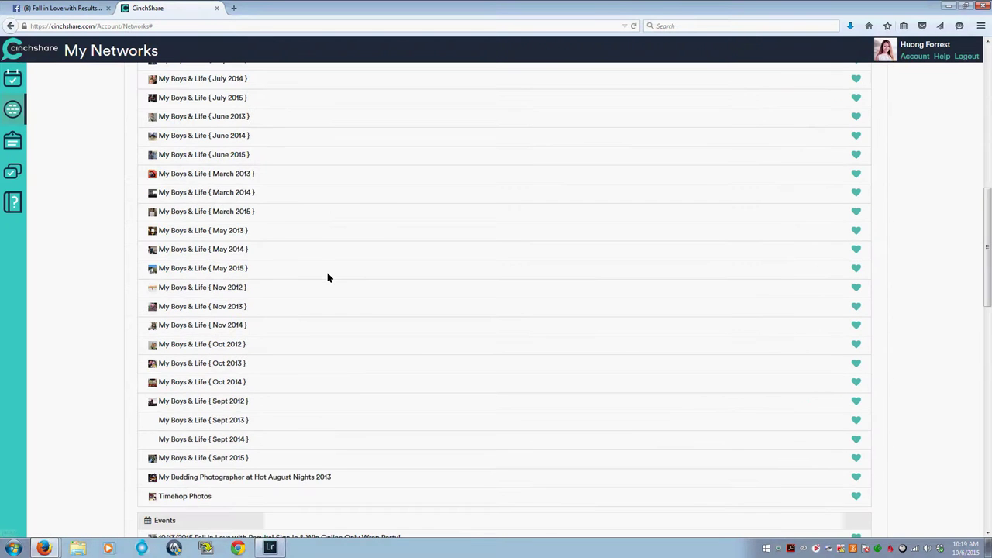
scroll(327, 276, "down", 7)
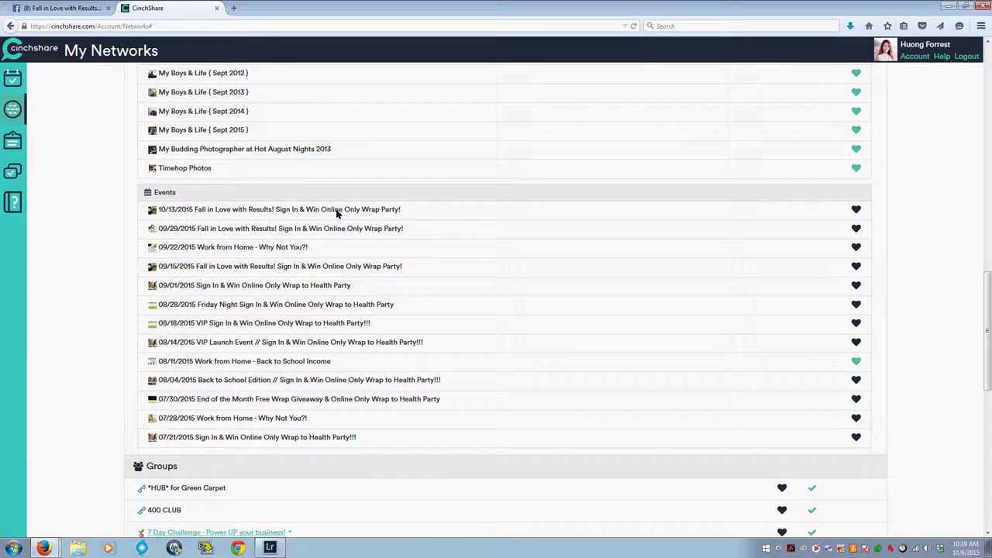
scroll(336, 212, "down", 2)
scroll(343, 212, "up", 10)
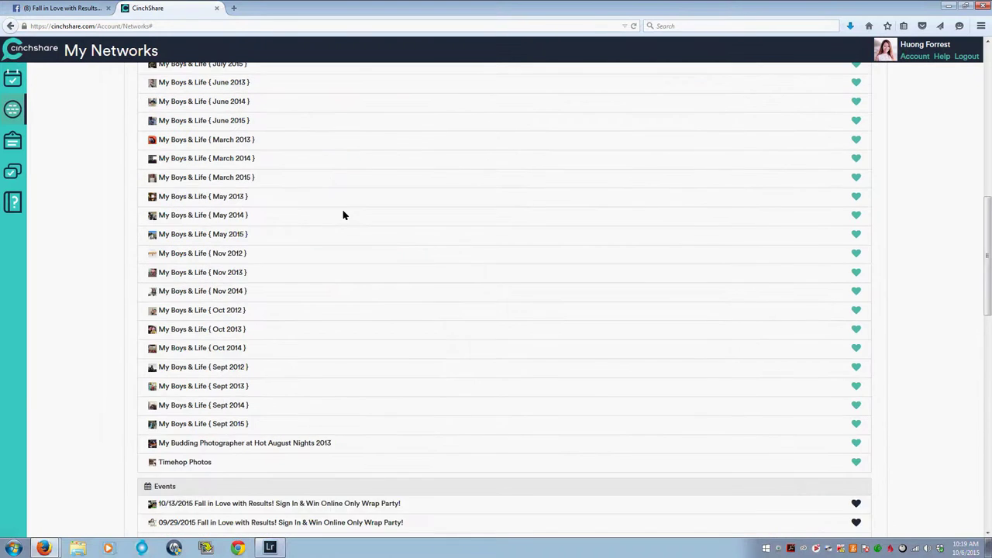
left_click(169, 124)
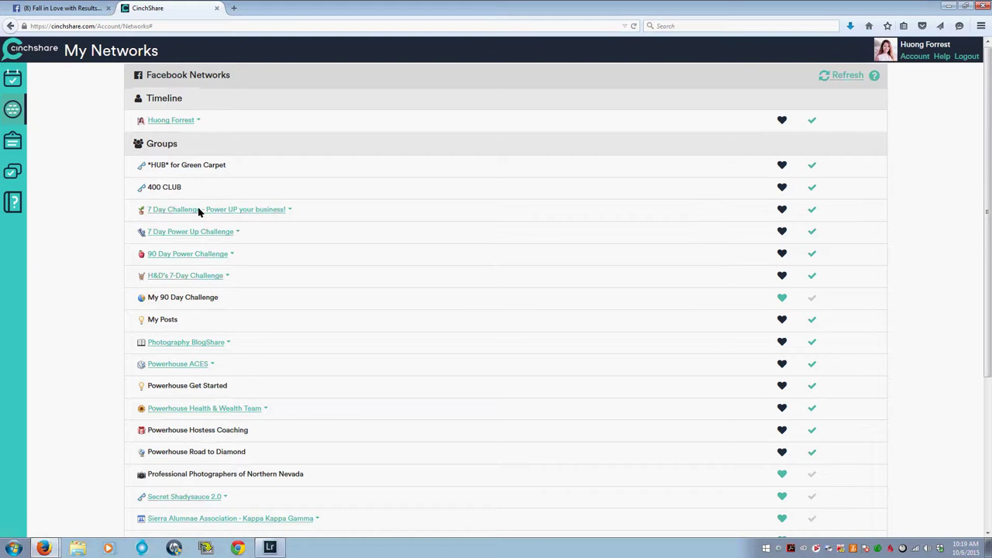
Step: Look through the Facebook groups and pages and their favorite and active markers
scroll(732, 265, "down", 1)
scroll(784, 326, "up", 1)
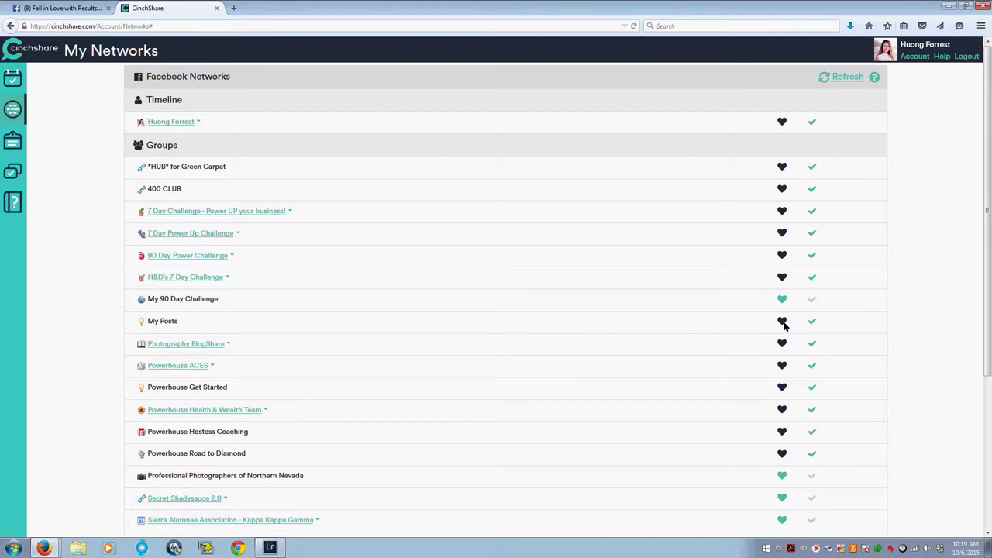
scroll(782, 326, "down", 3)
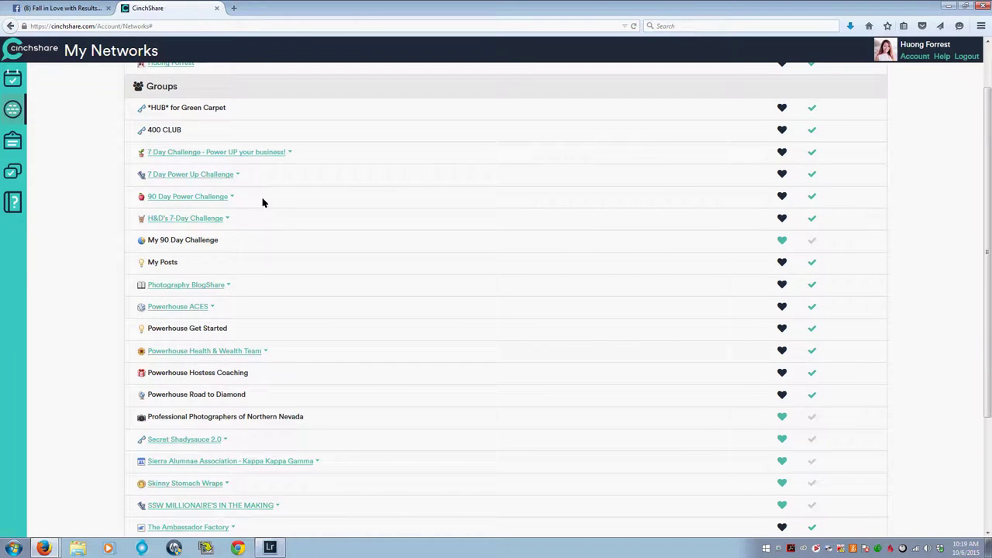
scroll(255, 194, "up", 3)
scroll(254, 195, "down", 6)
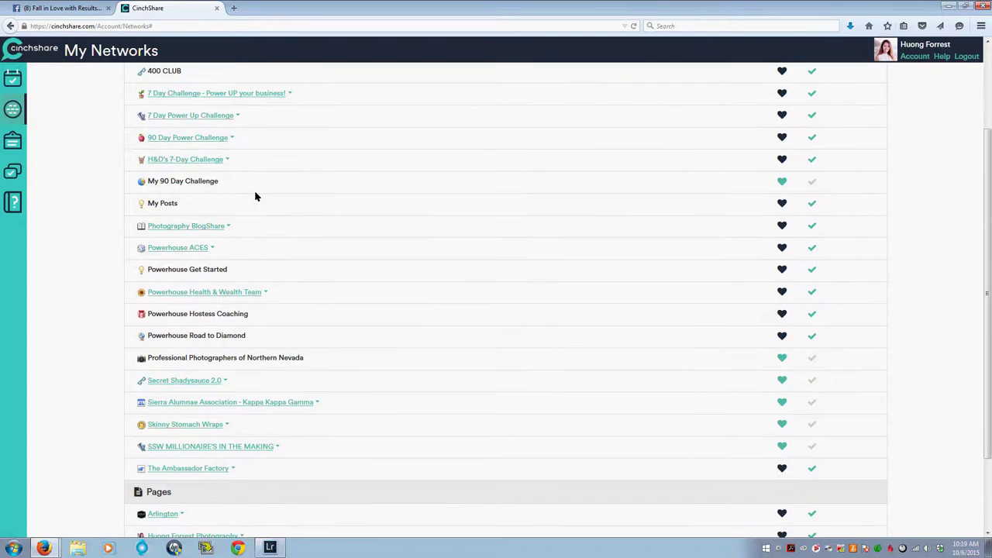
scroll(653, 320, "down", 3)
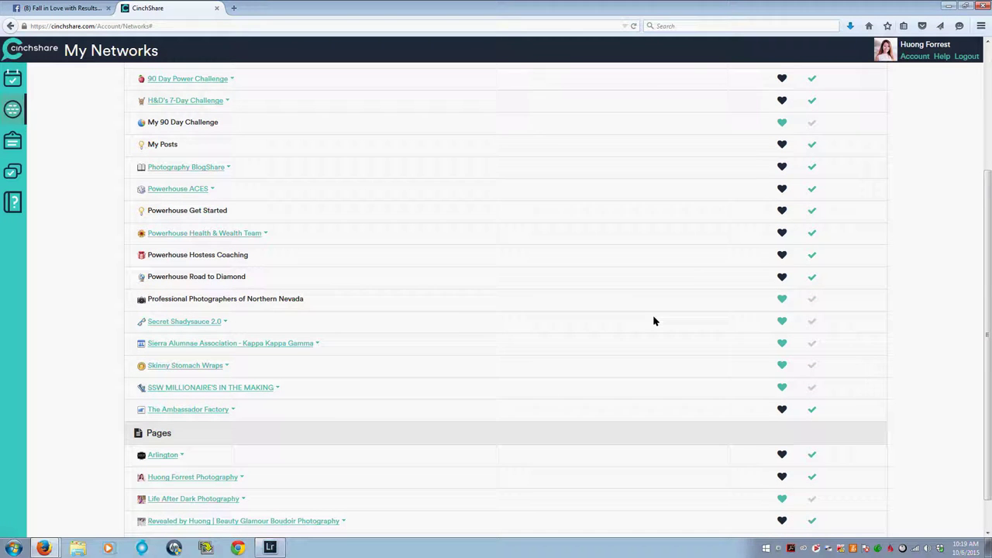
scroll(653, 321, "down", 2)
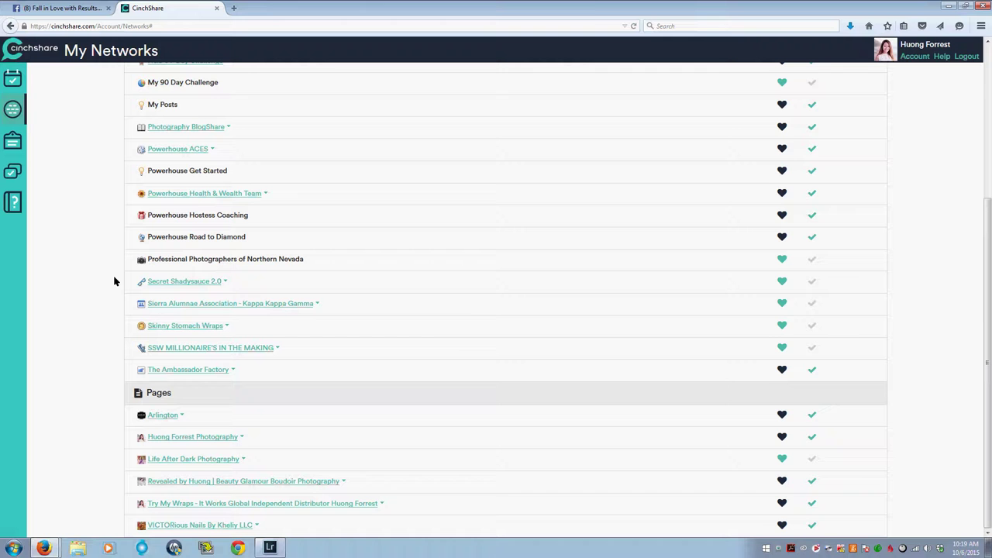
Step: Return to the post scheduler and expand the events under the personal timeline
scroll(62, 194, "up", 5)
left_click(11, 80)
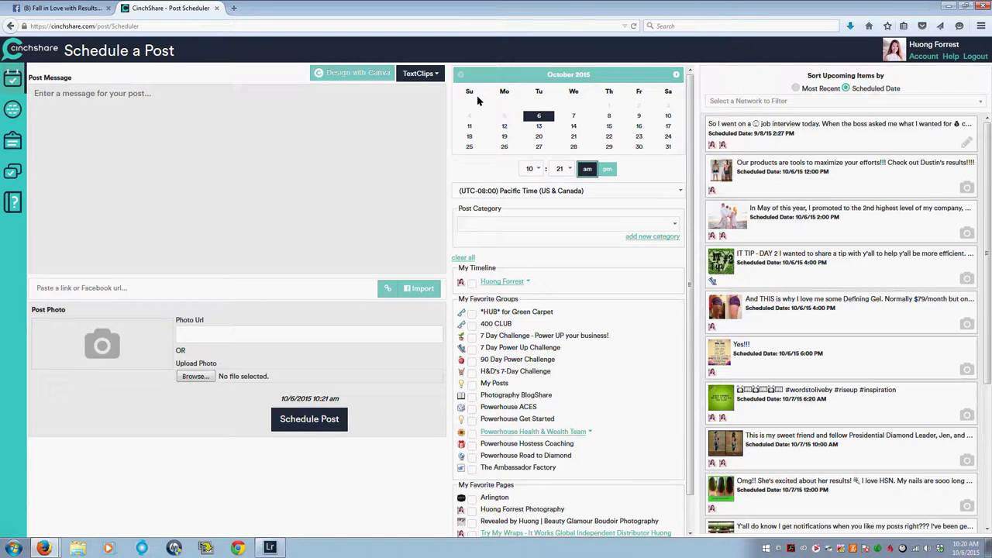
left_click(500, 284)
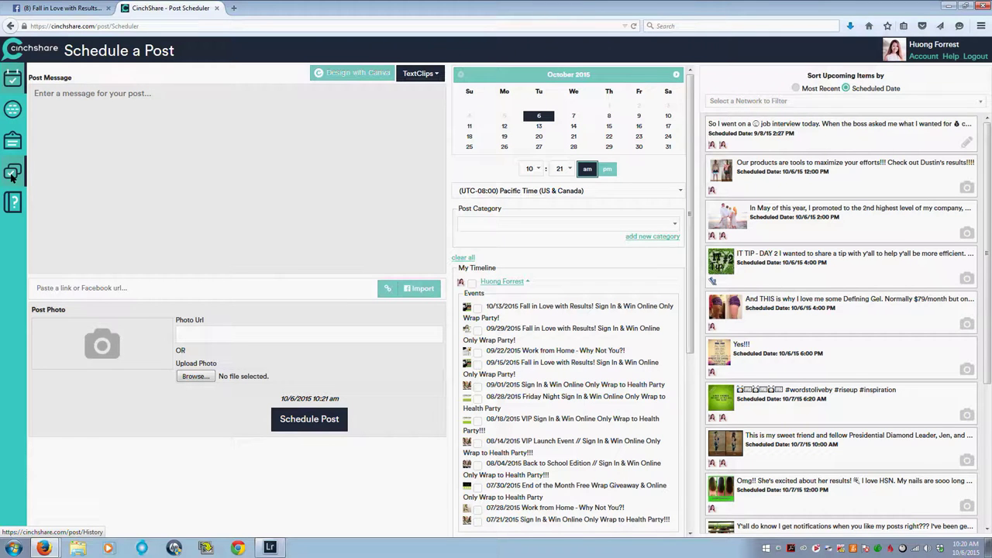
Step: Open the post history and filter it to the 09/29/2015 "Fall in Love with Results!" event
left_click(12, 175)
left_click(559, 238)
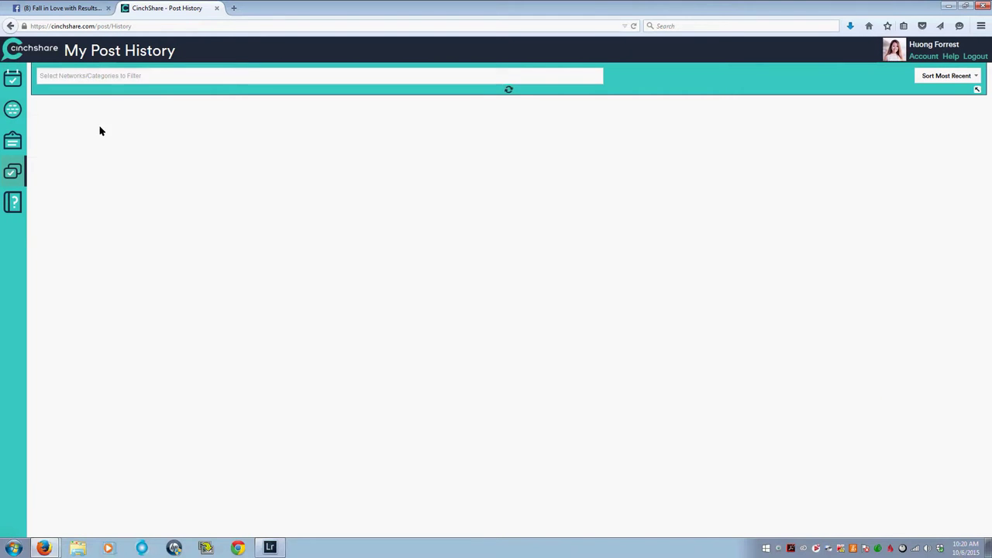
left_click(139, 80)
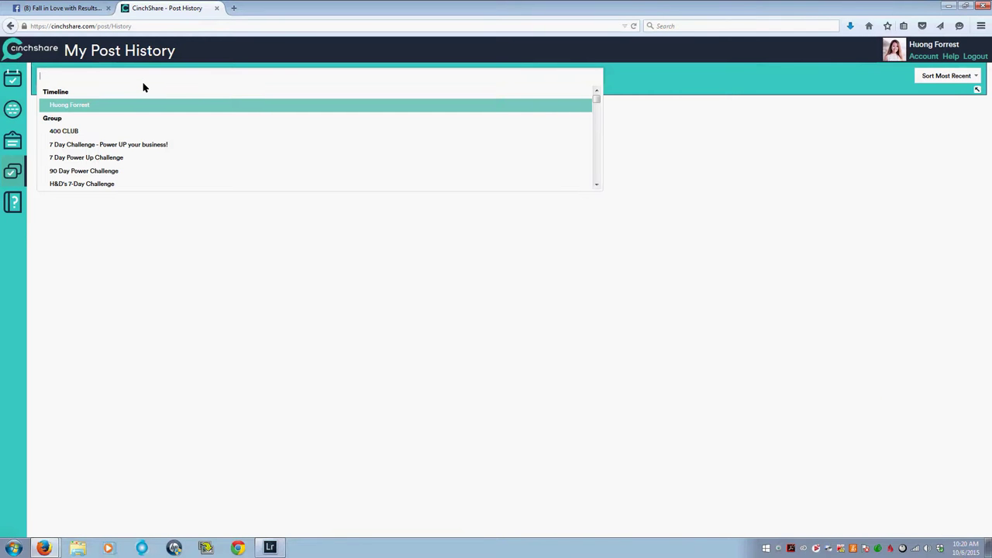
type("fall in lo")
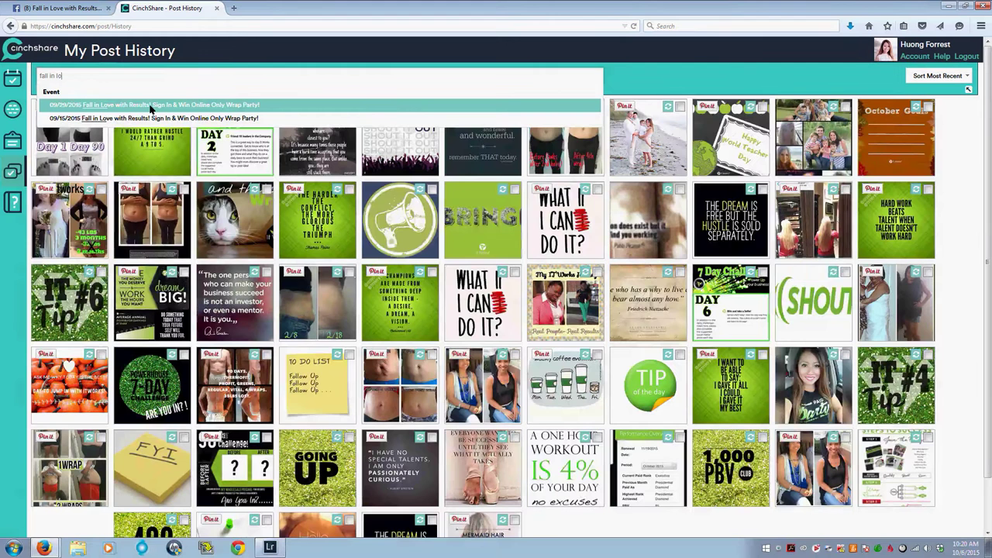
left_click(151, 105)
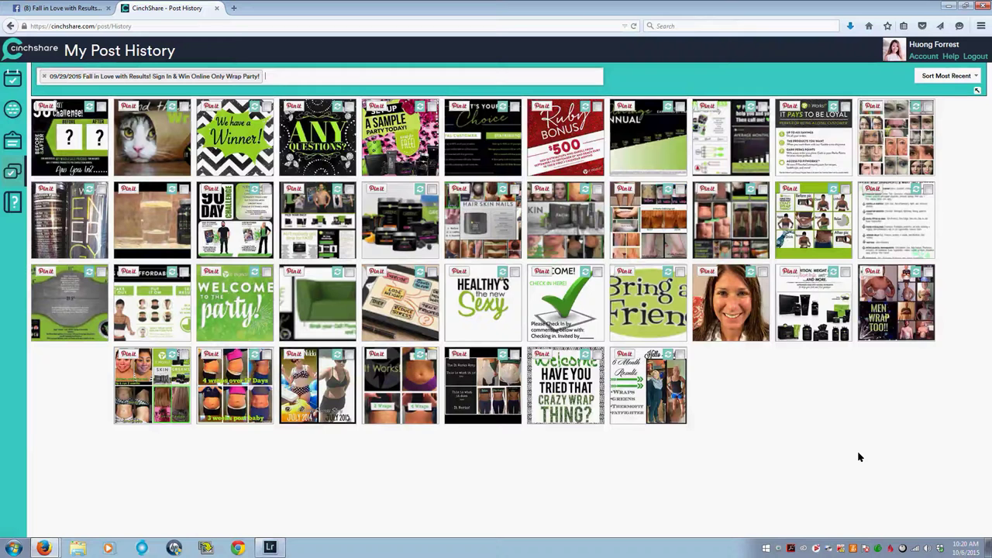
Step: Sort the filtered posts by oldest and load the first "You're invited to try that crazy wrap thing!" post into the scheduler
left_click(977, 77)
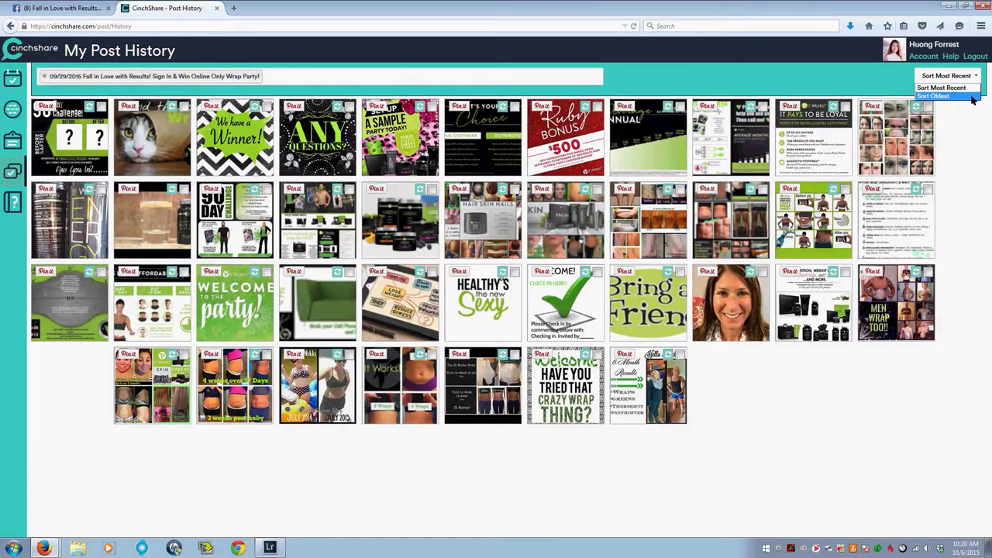
left_click(933, 96)
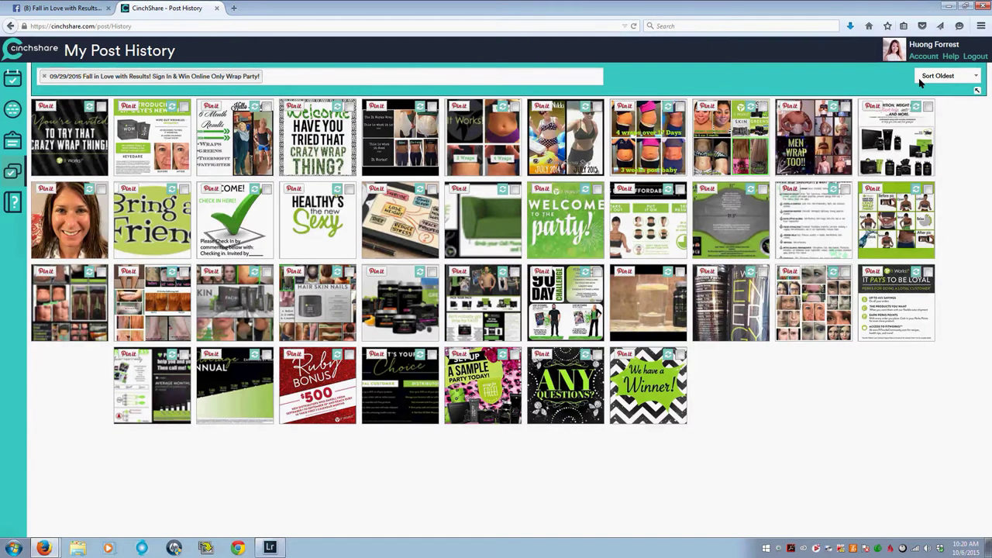
left_click(926, 82)
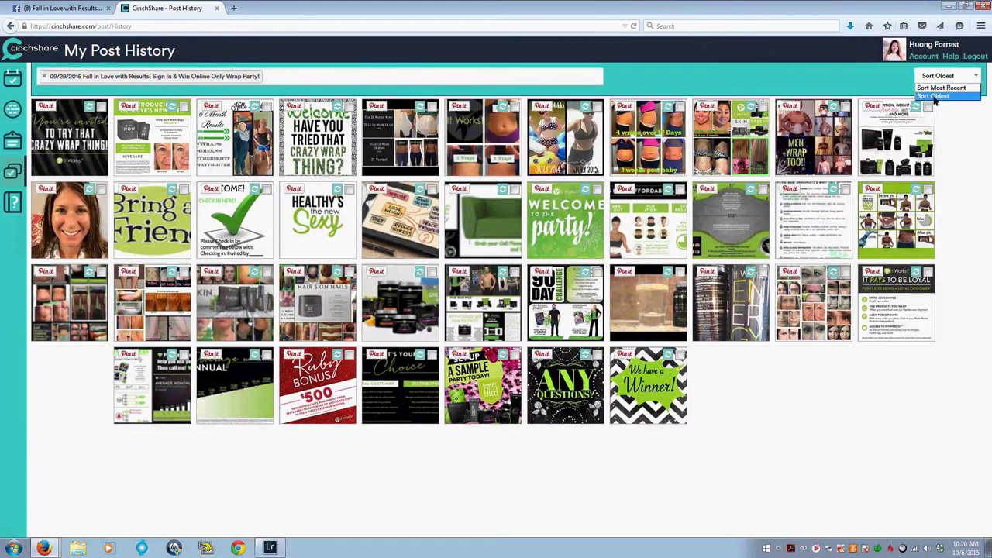
left_click(868, 77)
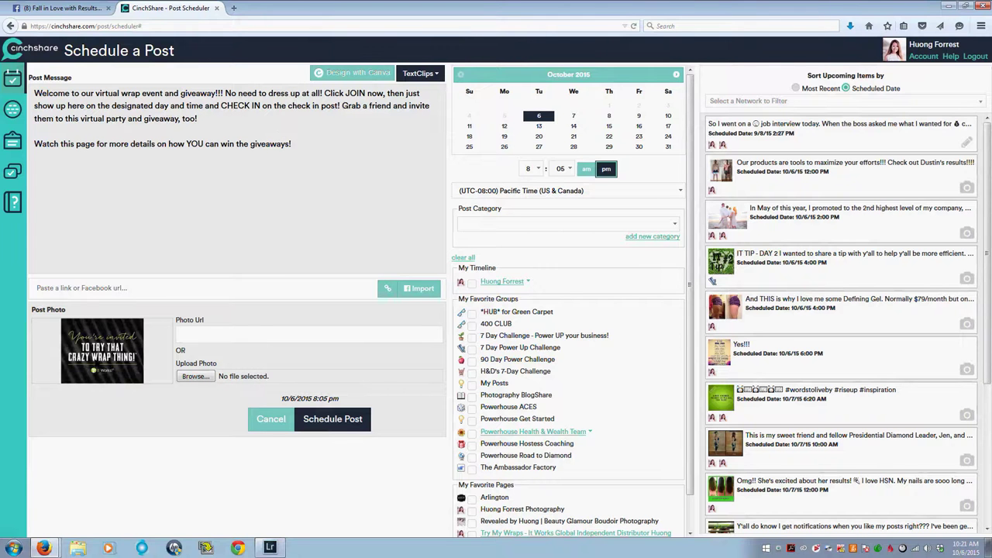
Step: Set the invitation post's scheduled time to 12:00 pm
left_click(531, 170)
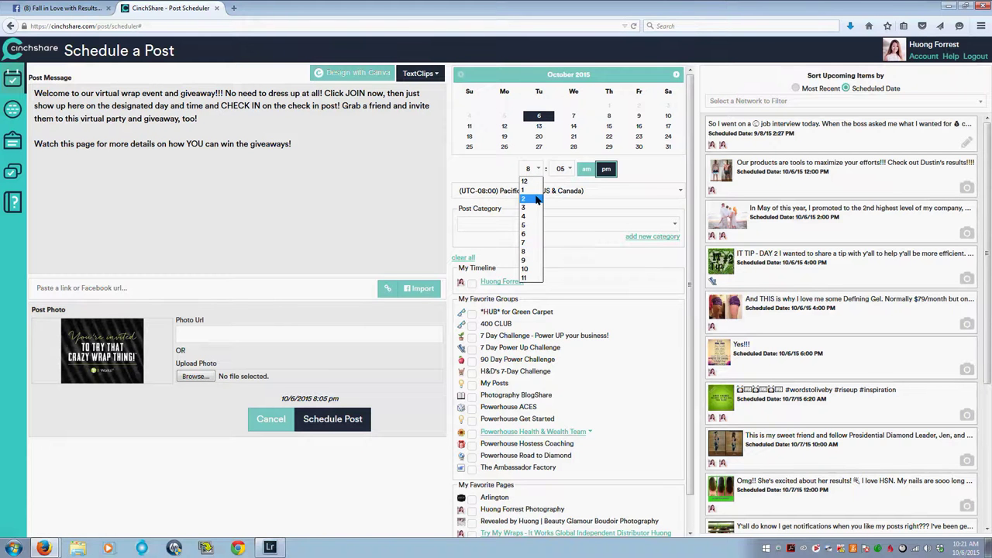
left_click(525, 181)
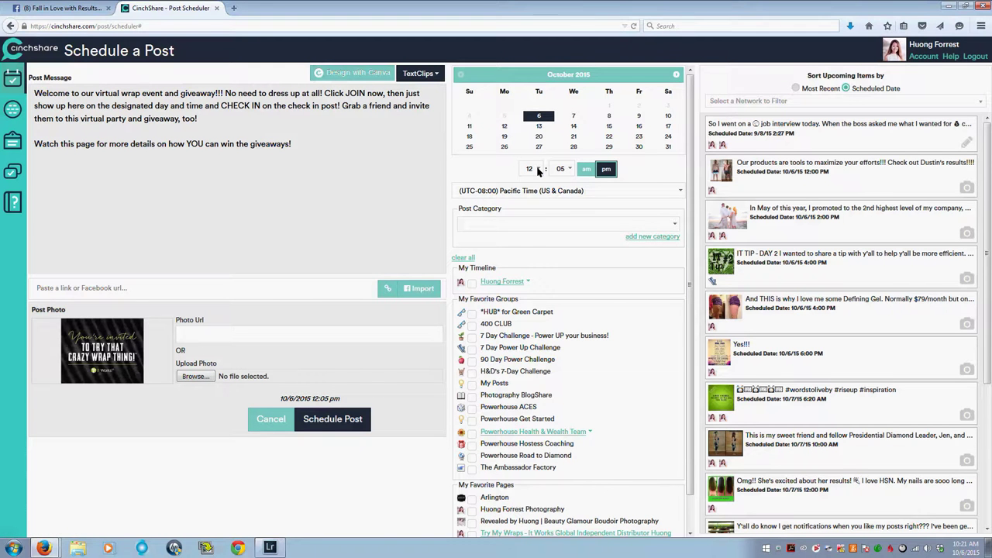
left_click(533, 169)
left_click(560, 169)
left_click(561, 169)
left_click(561, 169)
scroll(558, 186, "up", 3)
left_click(556, 182)
Step: Check the available time zones and the post category setting for the invitation post
left_click(574, 194)
left_click(571, 193)
left_click(570, 194)
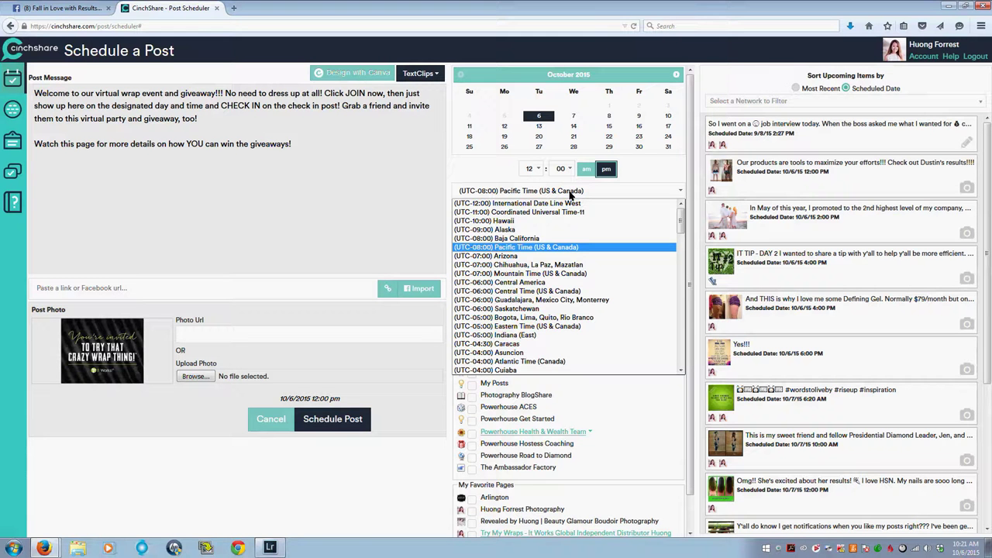
left_click(570, 193)
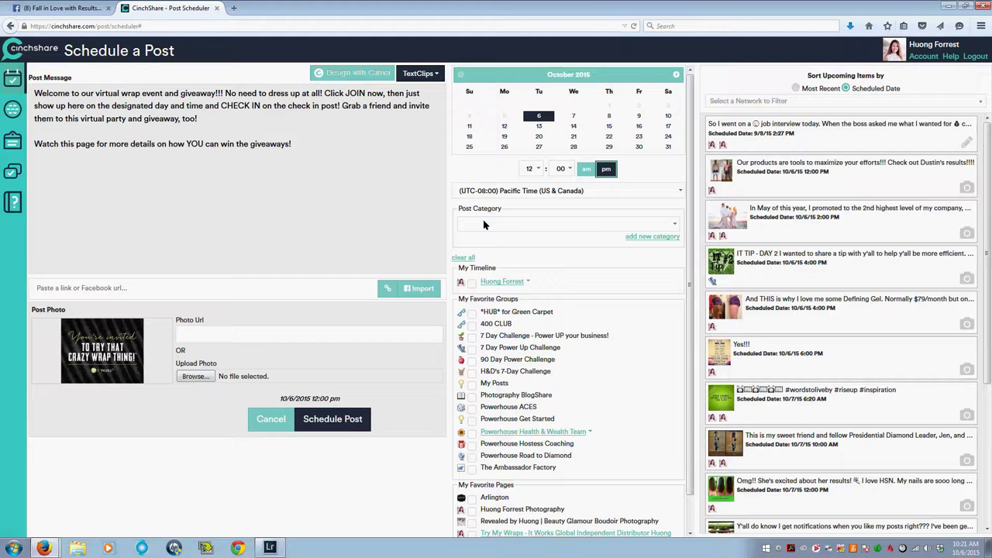
left_click(483, 225)
left_click(483, 225)
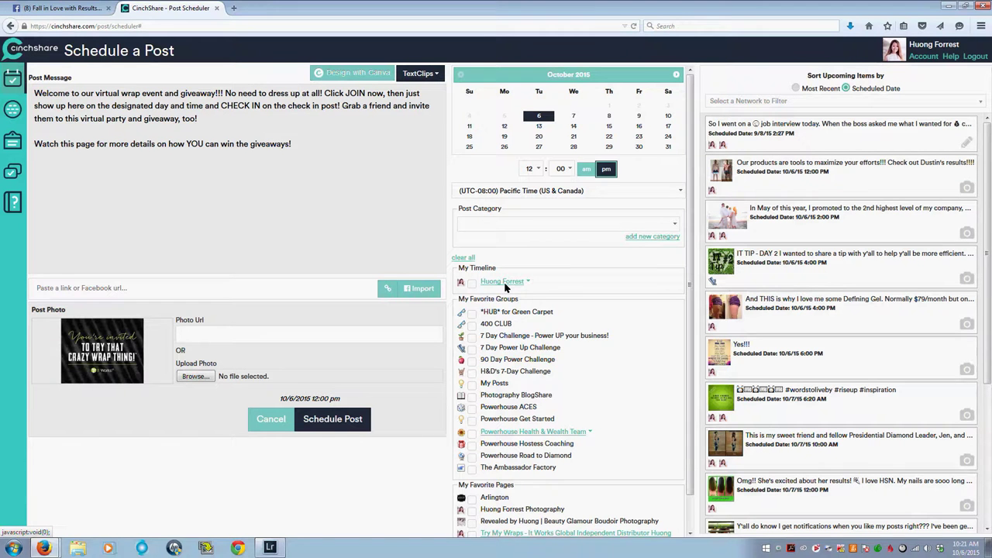
Step: Schedule the post to the 10/13/2015 "Fall in Love with Results!" timeline event and return to the post history
left_click(502, 281)
scroll(480, 232, "down", 2)
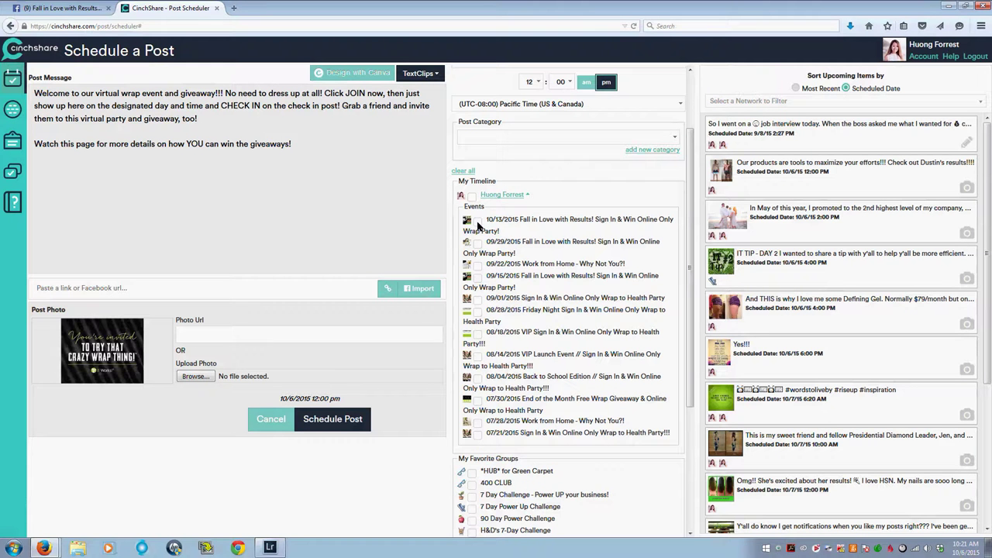
left_click(477, 222)
left_click(350, 419)
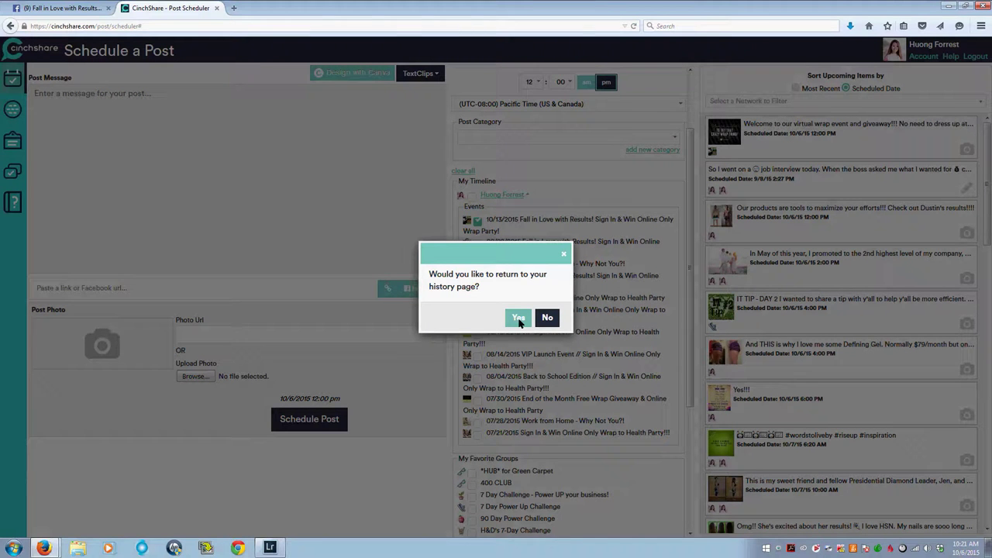
left_click(518, 318)
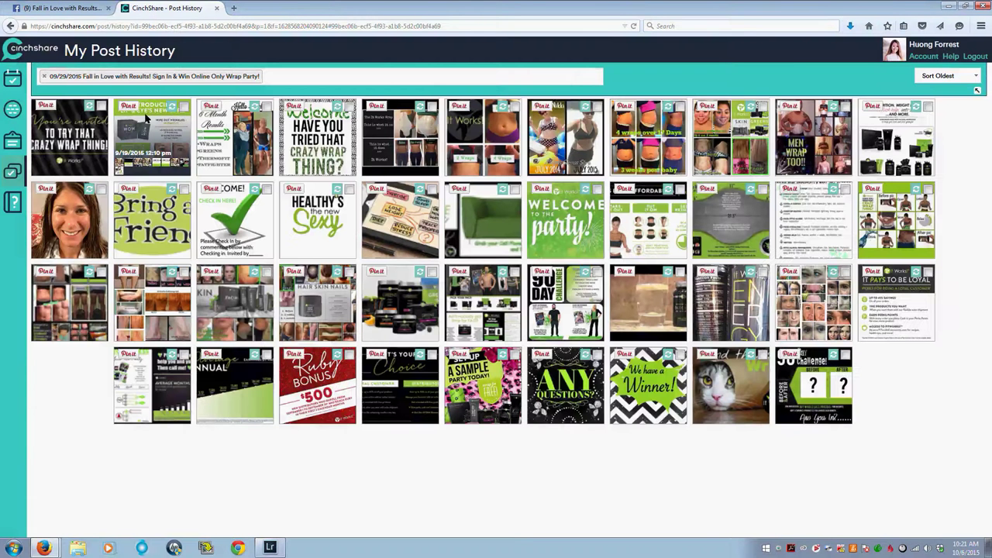
Step: Load the second history post, introducing the lip and eye product, and replace "pre-order" with "new product" in its first sentence
left_click(172, 106)
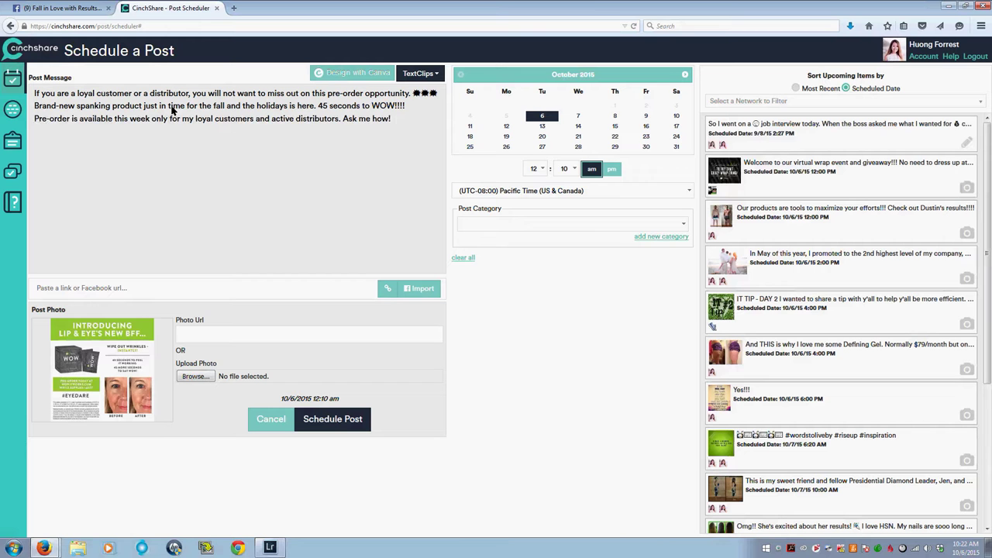
left_click(413, 124)
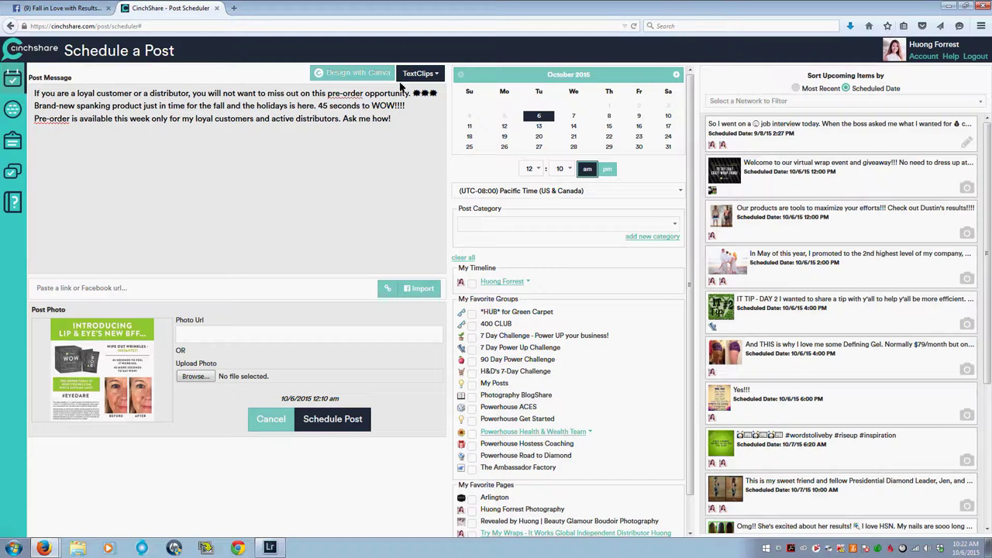
key("BackSpace")
key("BackSpace")
key("BackSpace")
key("BackSpace")
key("BackSpace")
key("BackSpace")
key("BackSpace")
key("BackSpace")
key("BackSpace")
key("BackSpace")
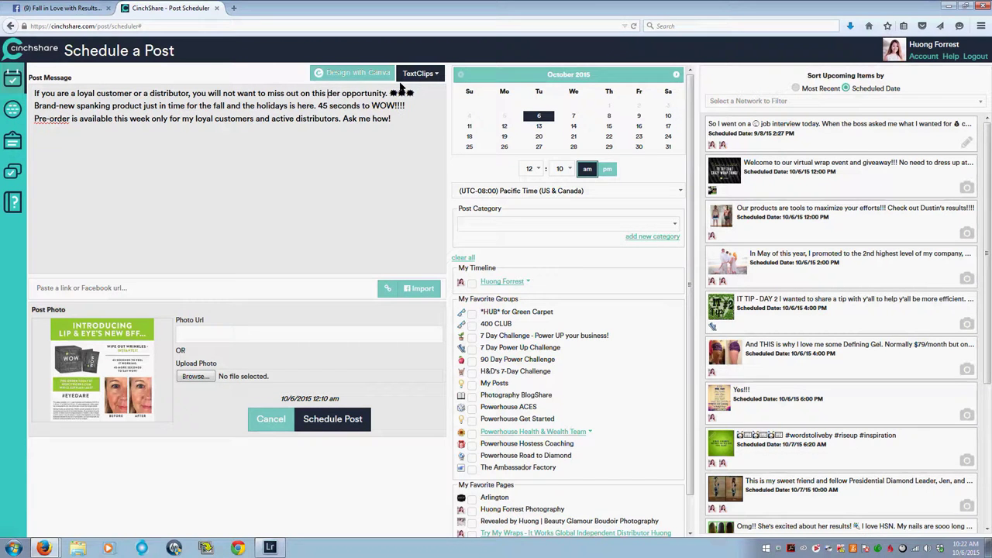
type("new product")
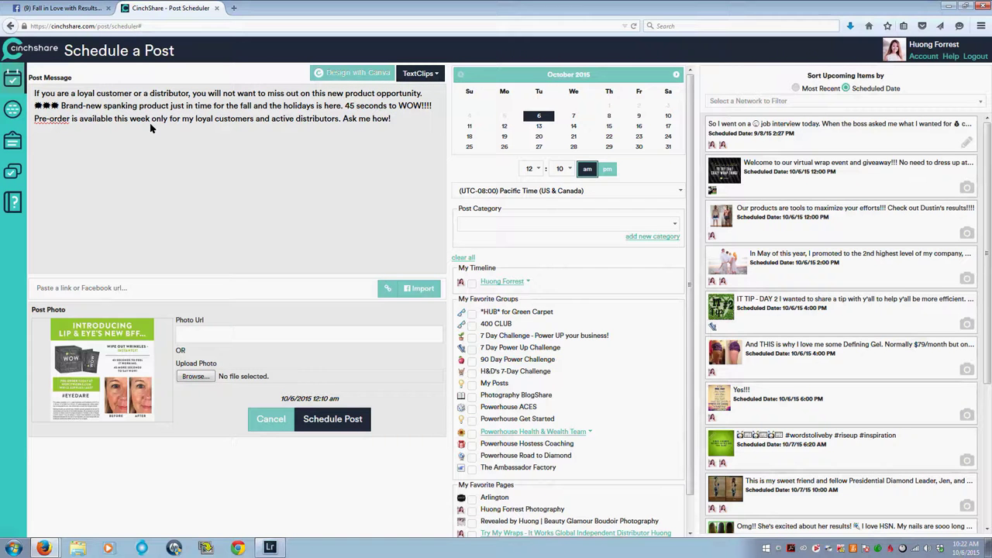
Step: Delete the sentence "Pre-order is available this week only for my loyal customers and active distributors." from the message, keeping "Ask me how!"
left_click(34, 118)
key("shift+End")
key("shift+Left")
key("shift+Left")
key("shift+Left")
key("shift+Left")
key("shift+Left")
key("shift+Left")
key("shift+Left")
key("shift+Left")
key("shift+Left")
key("shift+Left")
key("shift+Left")
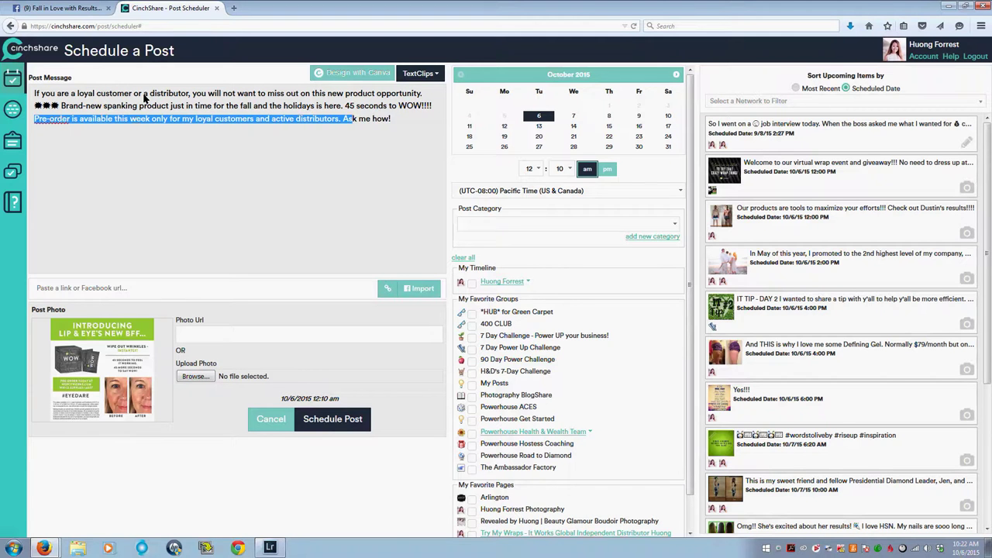
key("Delete")
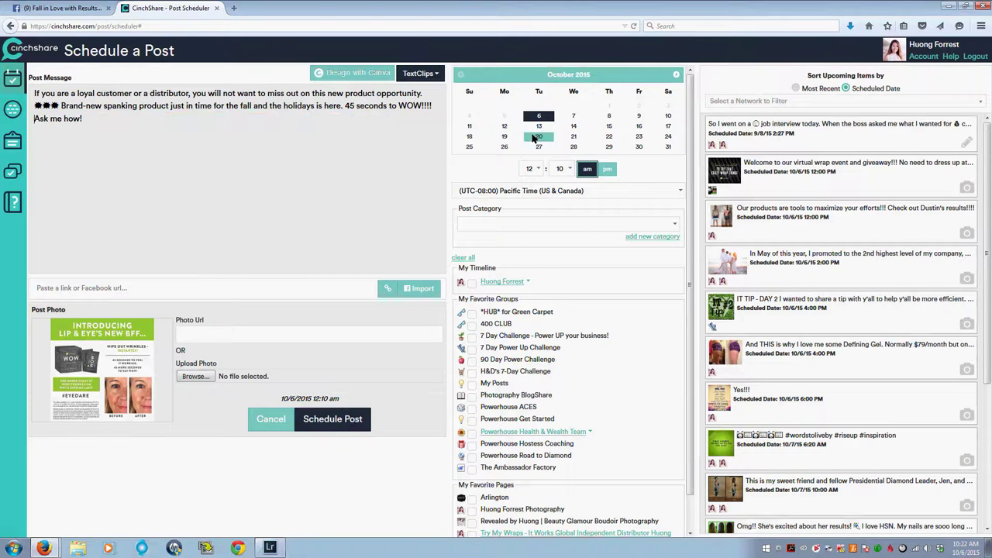
Step: Schedule the product post to the 10/13/2015 "Fall in Love with Results!" event for 6:00 pm on 10/6/2015 and return to the post history
left_click(534, 169)
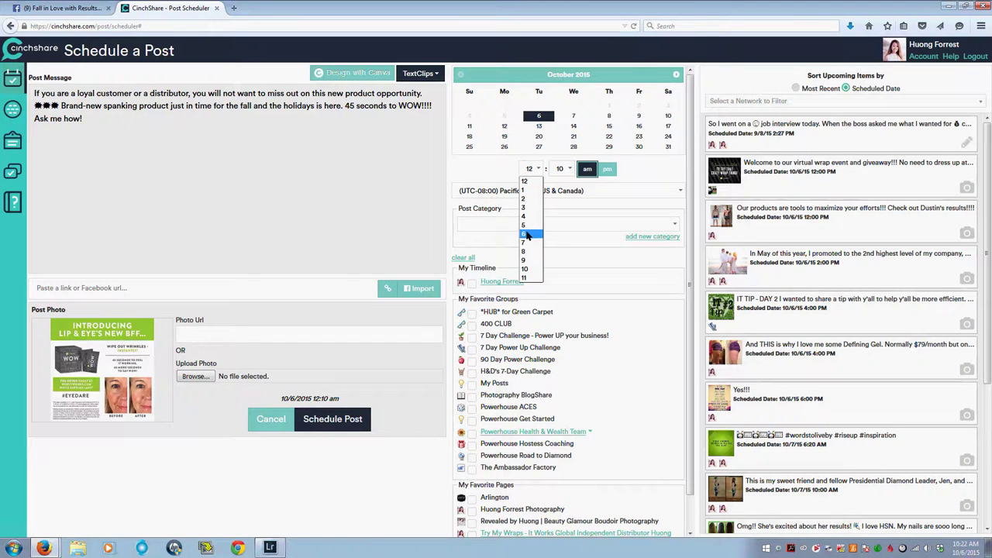
left_click(531, 232)
left_click(606, 170)
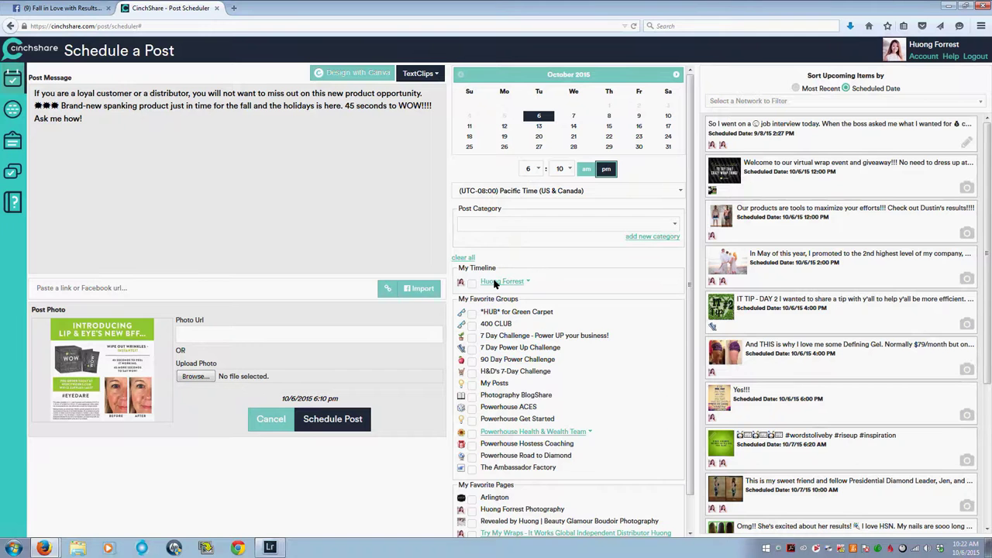
left_click(493, 283)
left_click(477, 308)
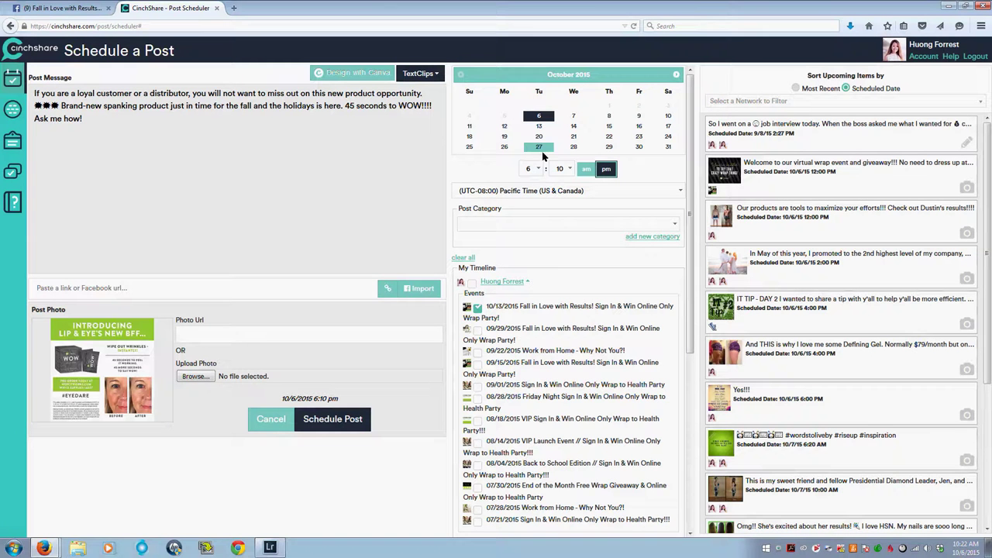
left_click(567, 169)
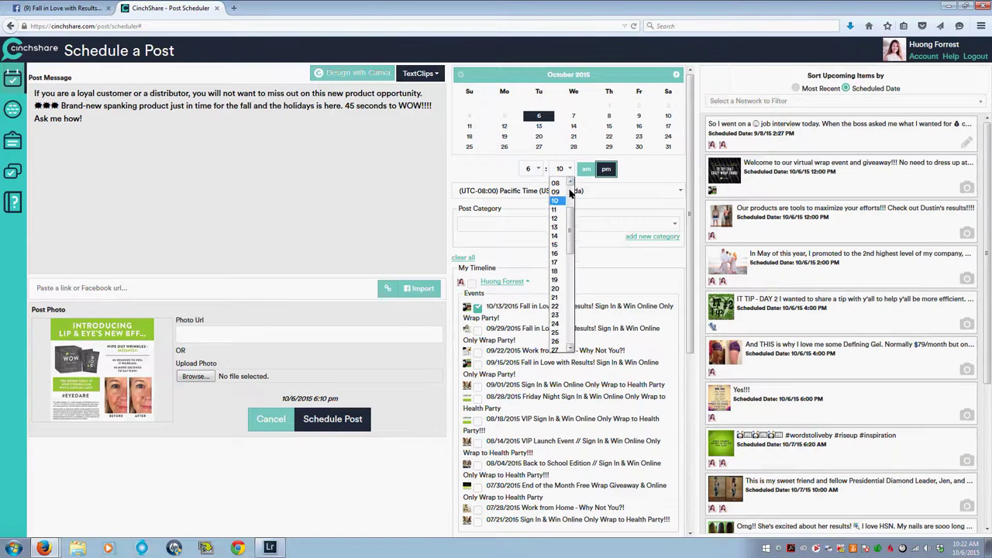
left_click(557, 181)
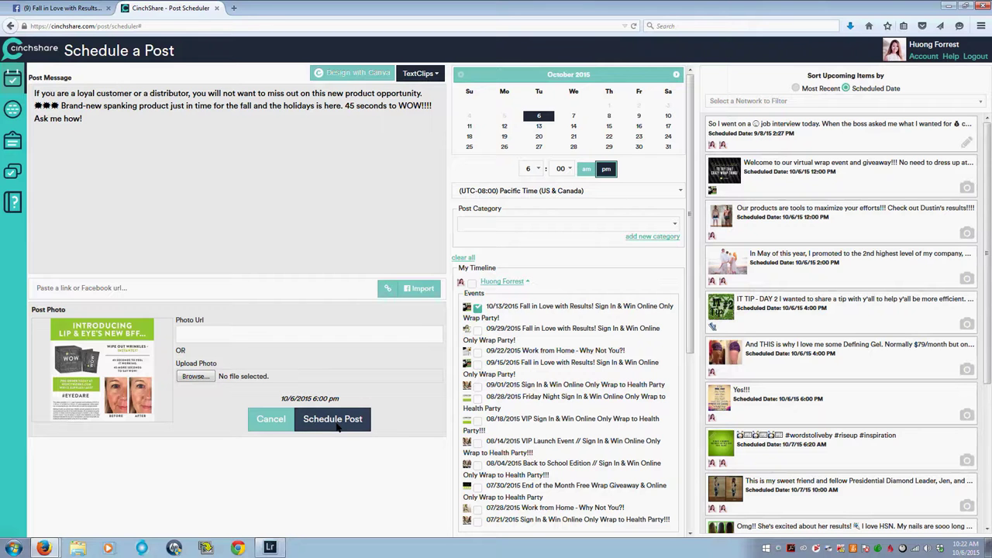
left_click(338, 426)
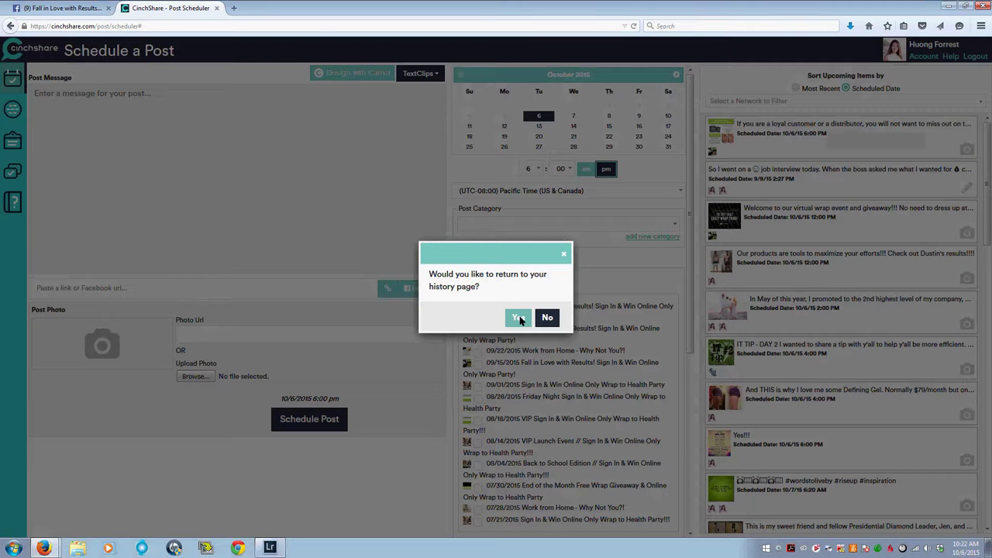
left_click(518, 318)
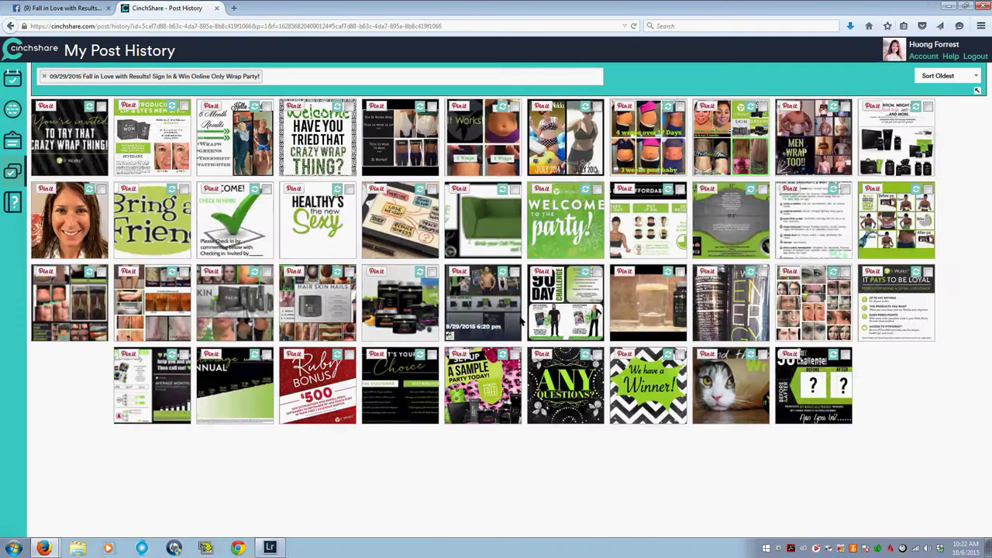
Step: Switch to the Facebook event page, reload it to check its posts and recent activity, and return to CinchShare
left_click(46, 9)
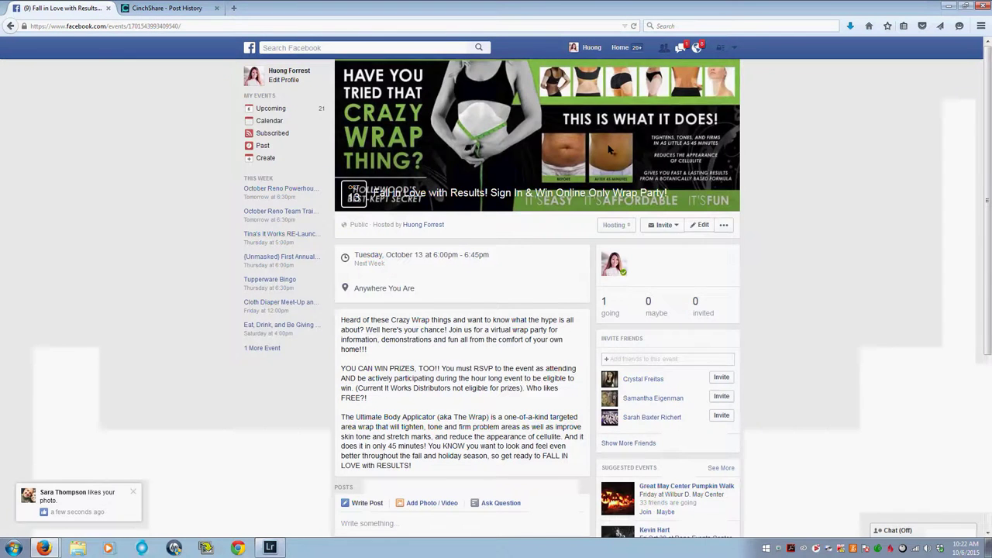
scroll(582, 349, "down", 3)
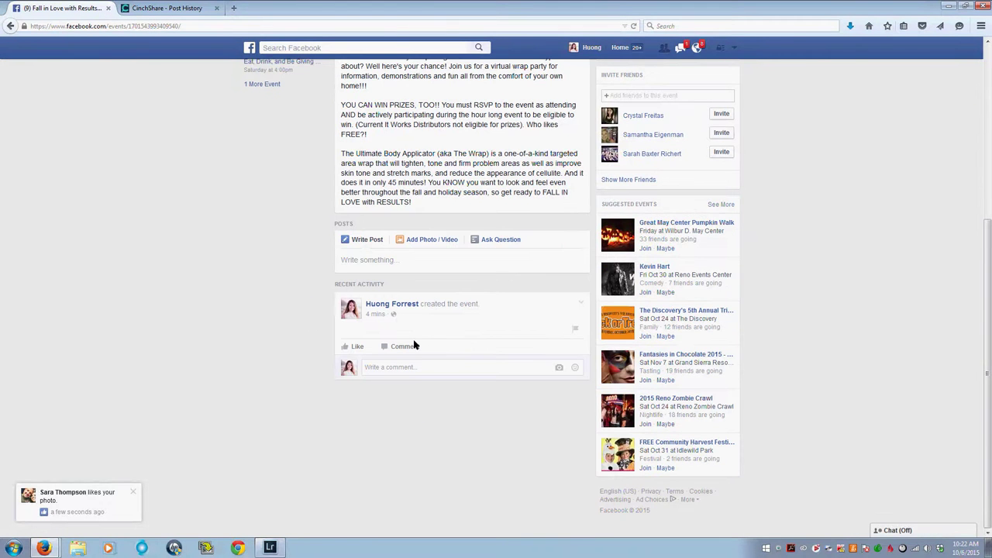
key("F5")
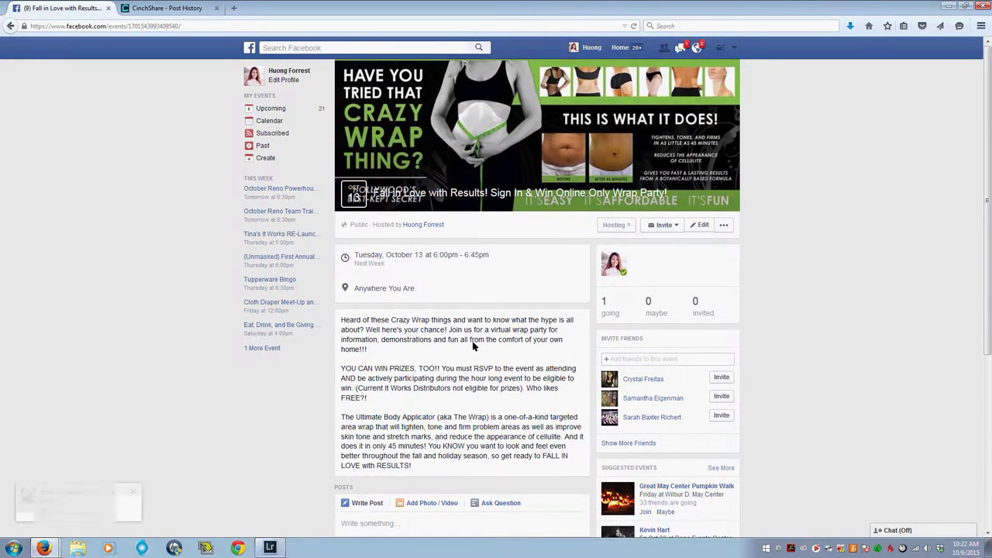
scroll(469, 345, "down", 1)
scroll(469, 347, "down", 2)
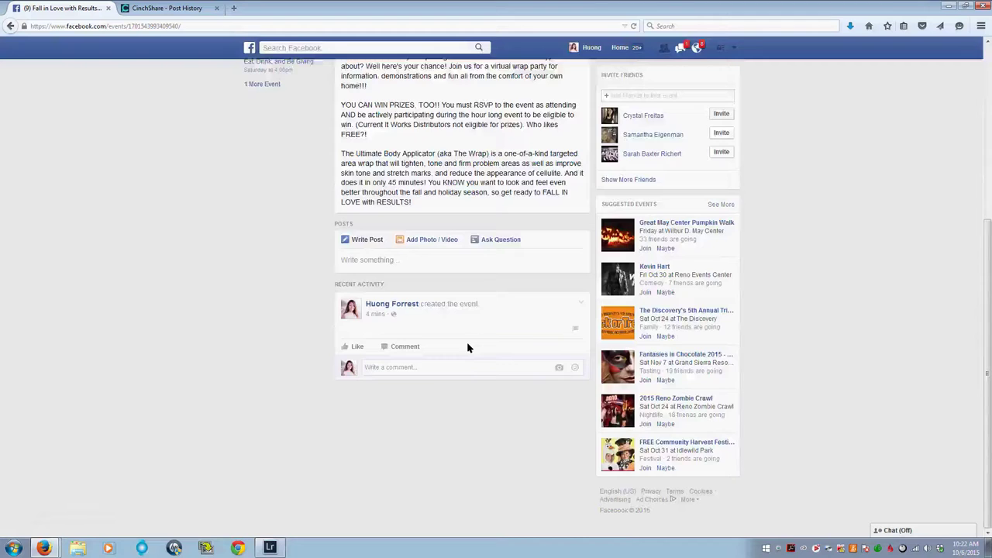
scroll(459, 345, "up", 3)
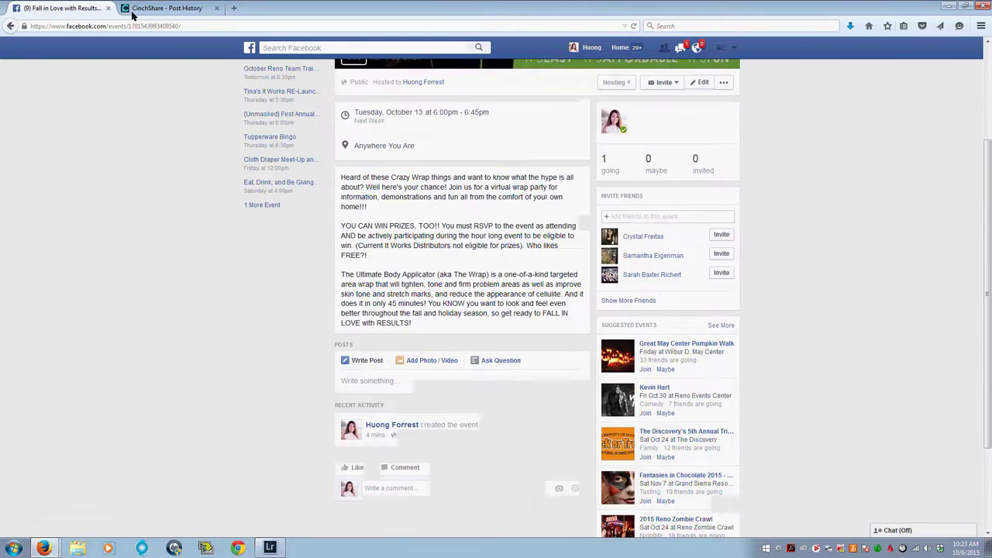
left_click(162, 9)
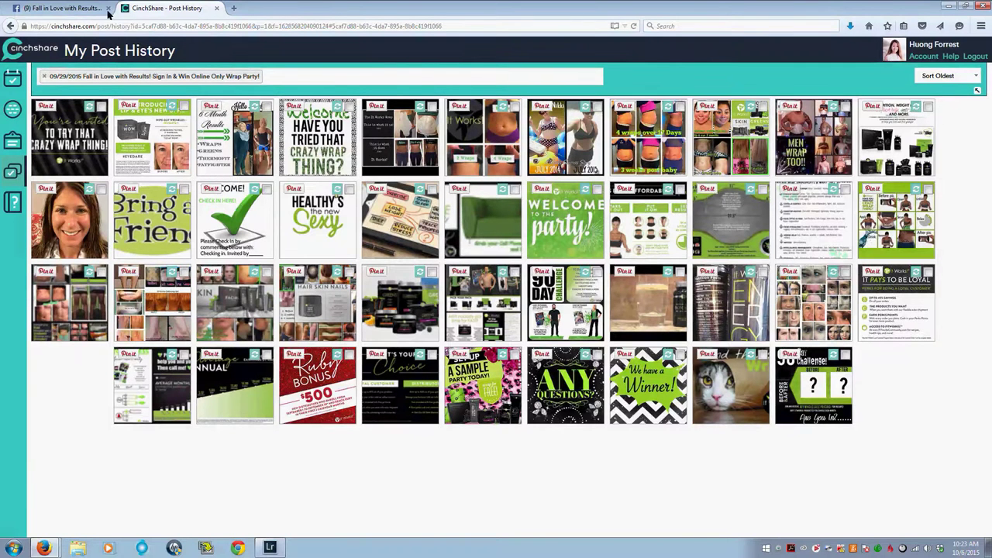
Step: Open a blank post in the scheduler and copy the image location of the Facebook event's cover photo
left_click(68, 11)
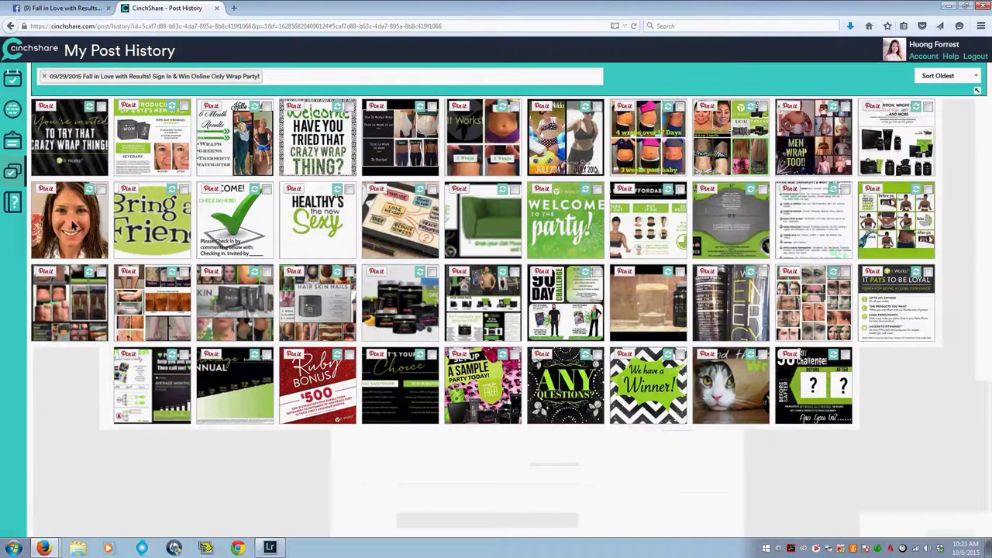
left_click(13, 78)
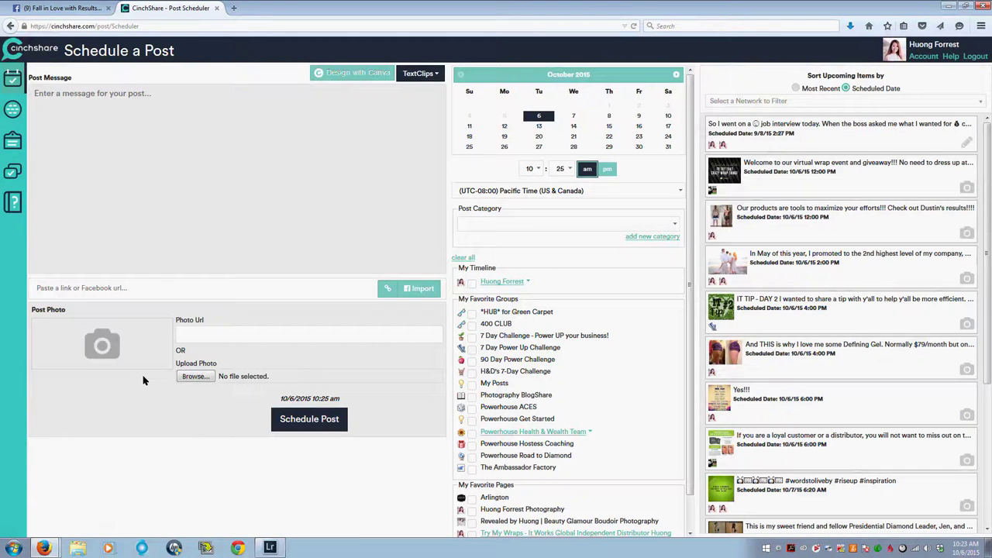
left_click(48, 10)
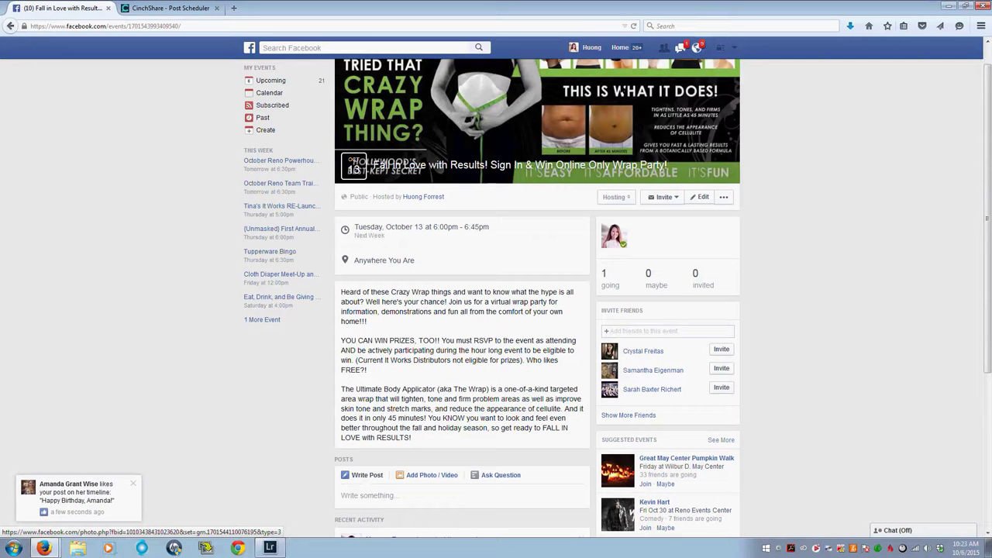
left_click(572, 105)
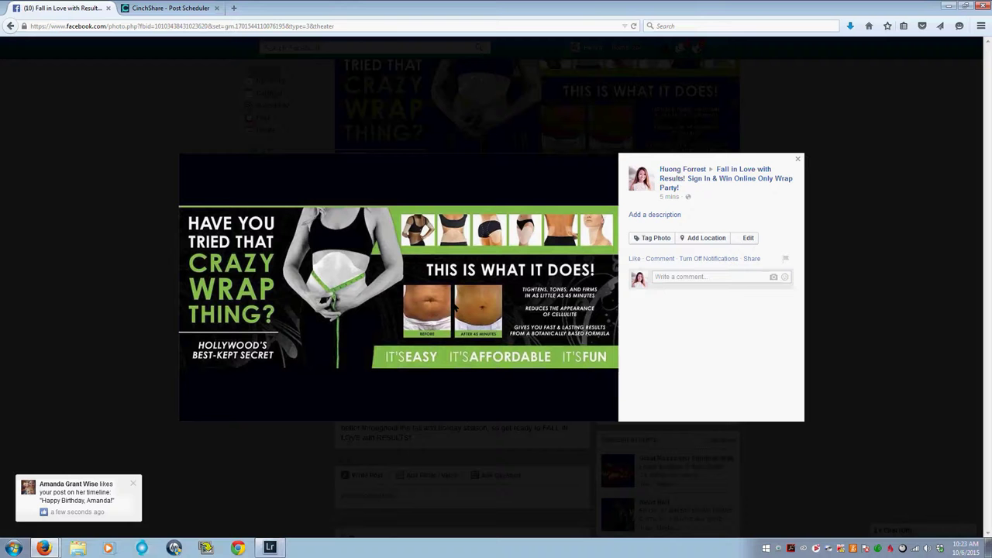
right_click(431, 276)
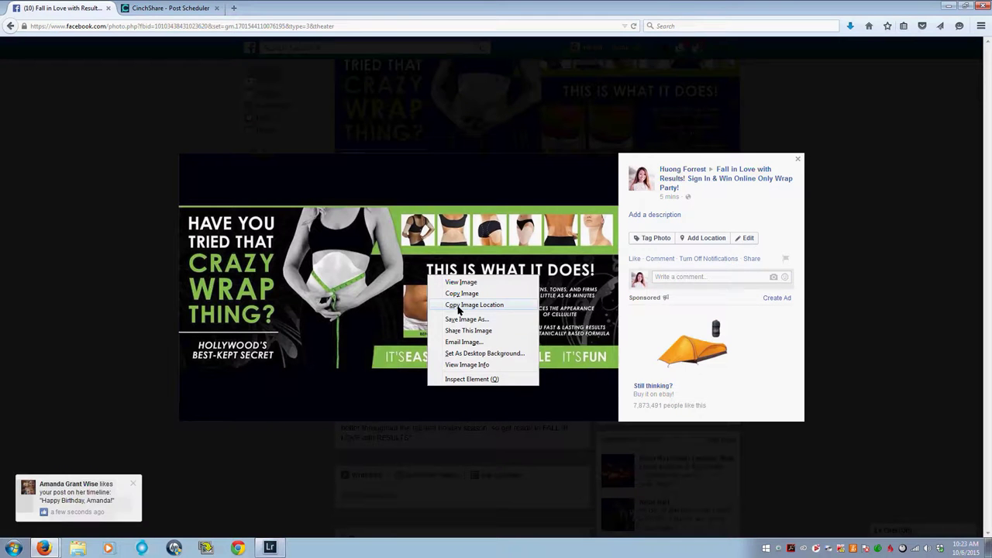
left_click(459, 306)
Step: Switch back to CinchShare and add the cover photo to the blank post by pasting its copied address as the photo URL
left_click(167, 8)
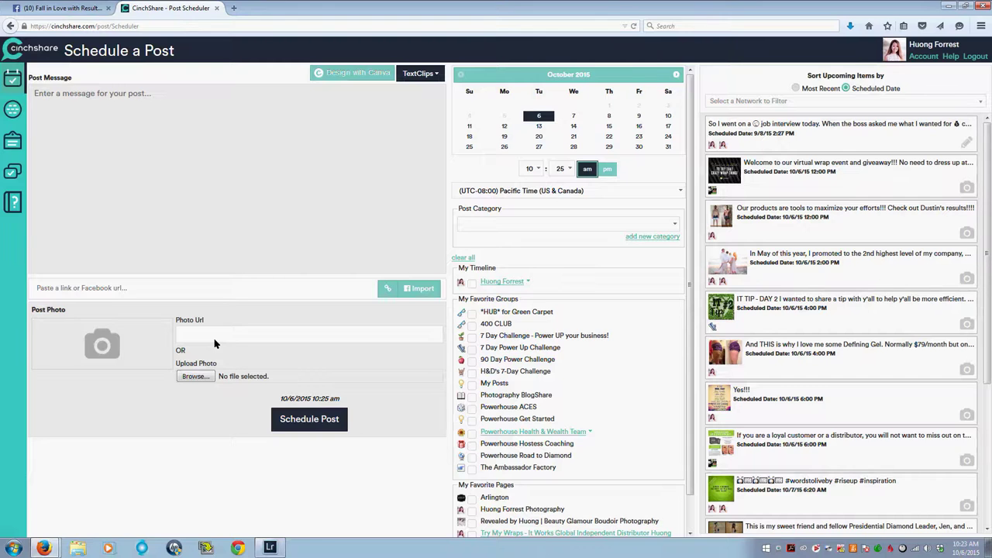
right_click(217, 338)
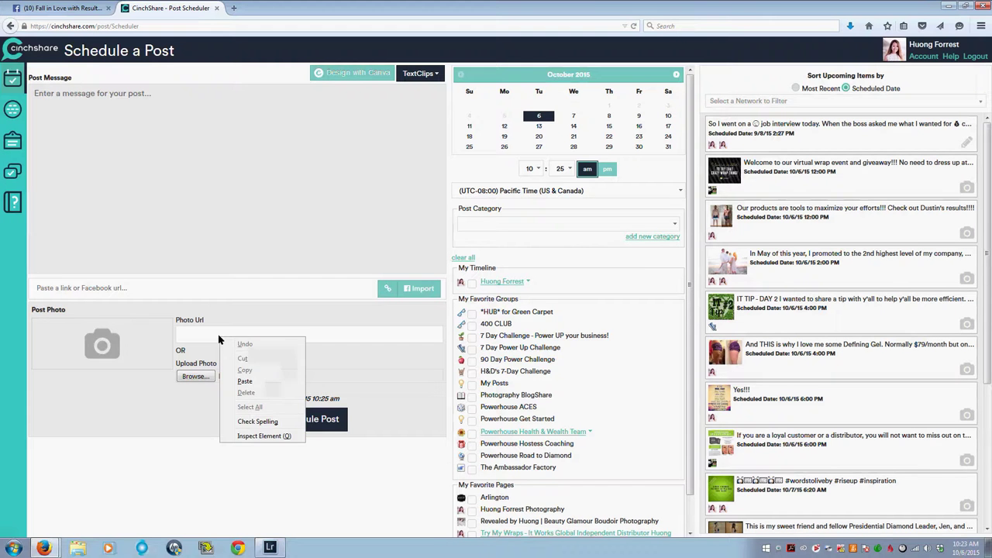
left_click(246, 383)
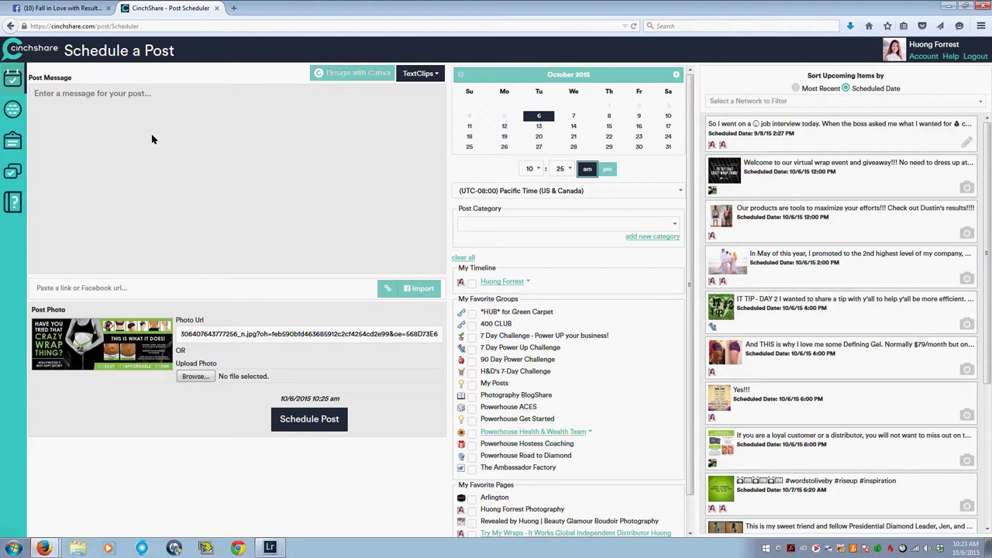
Step: Enter the placeholder message "dfsadfsdf" in the post and check the cover photo on Facebook before returning to CinchShare
left_click(175, 152)
type("dfsadfsdf")
left_click(58, 8)
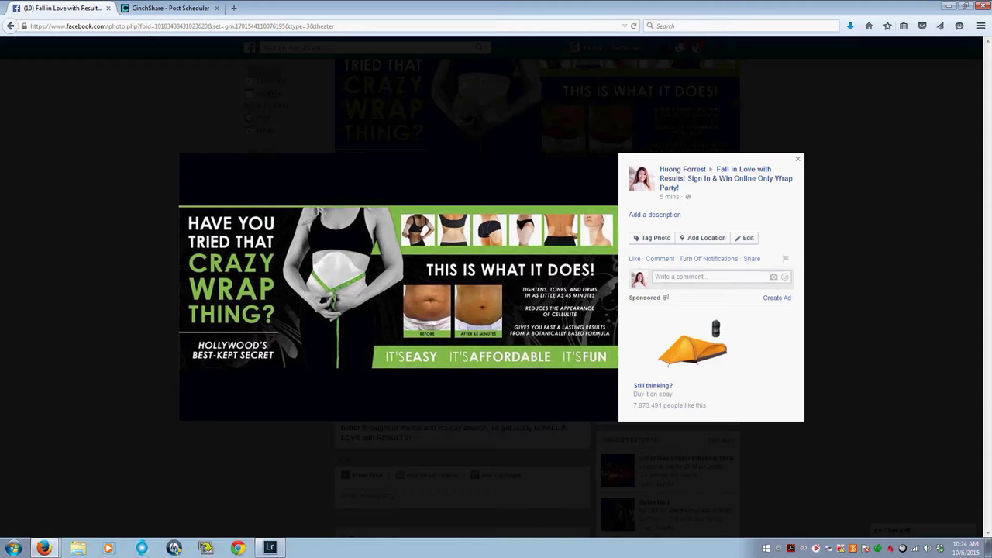
left_click(171, 8)
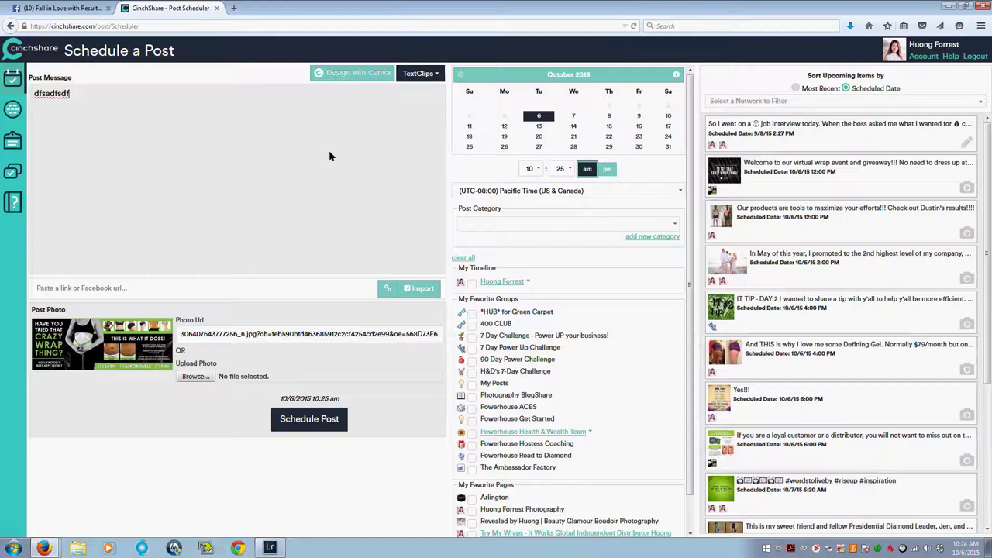
Step: Switch to Facebook, close the cover photo, open the personal profile timeline and check the audience of its latest post
left_click(55, 7)
left_click(285, 105)
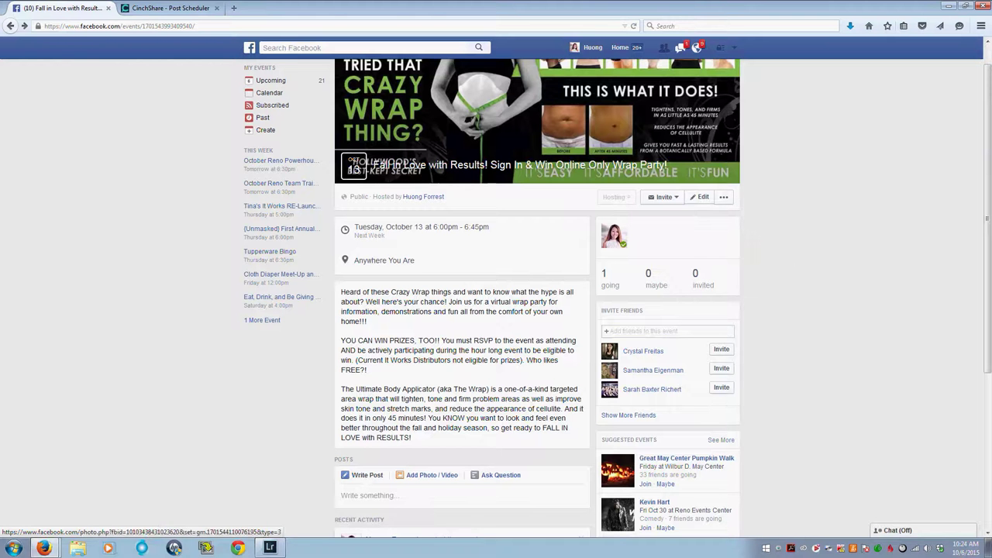
left_click(595, 50)
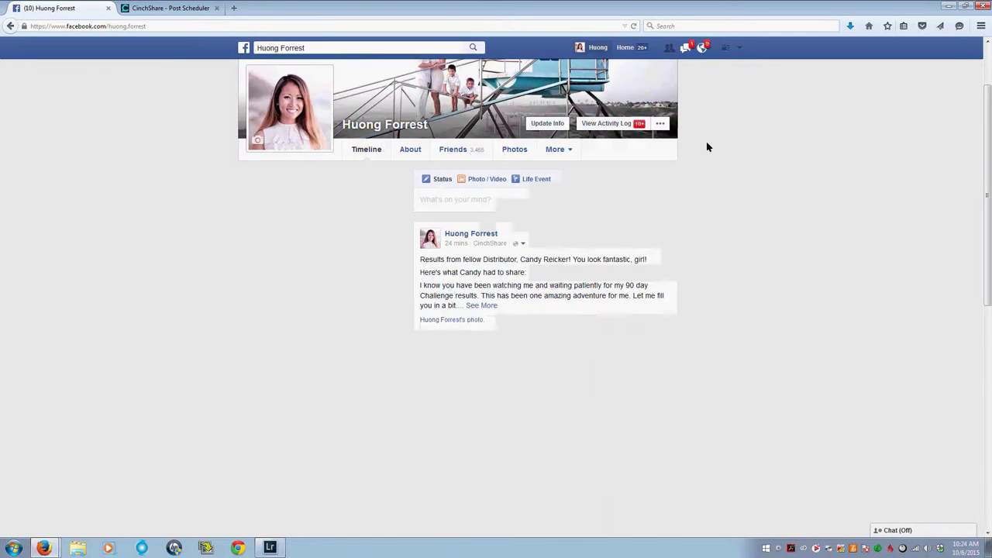
scroll(725, 260, "down", 3)
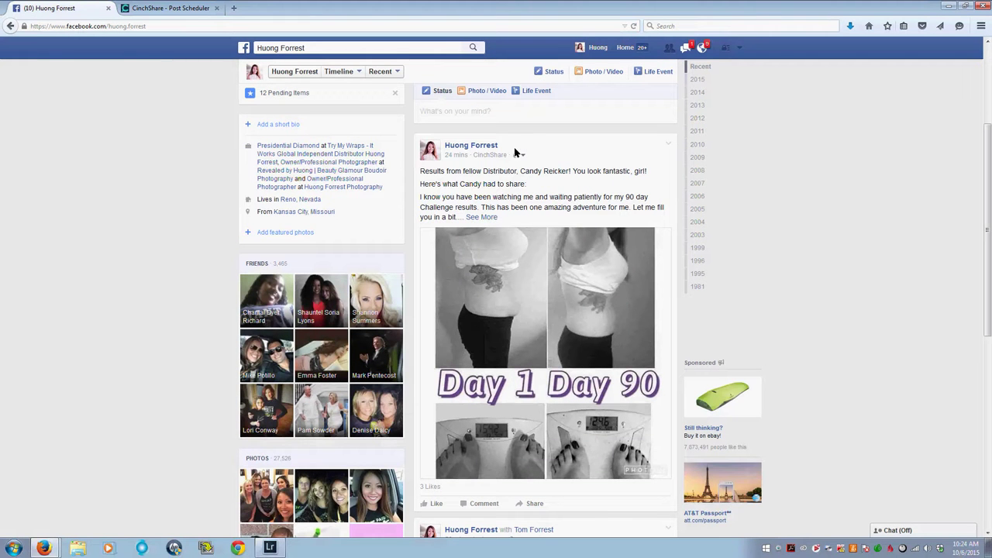
left_click(517, 156)
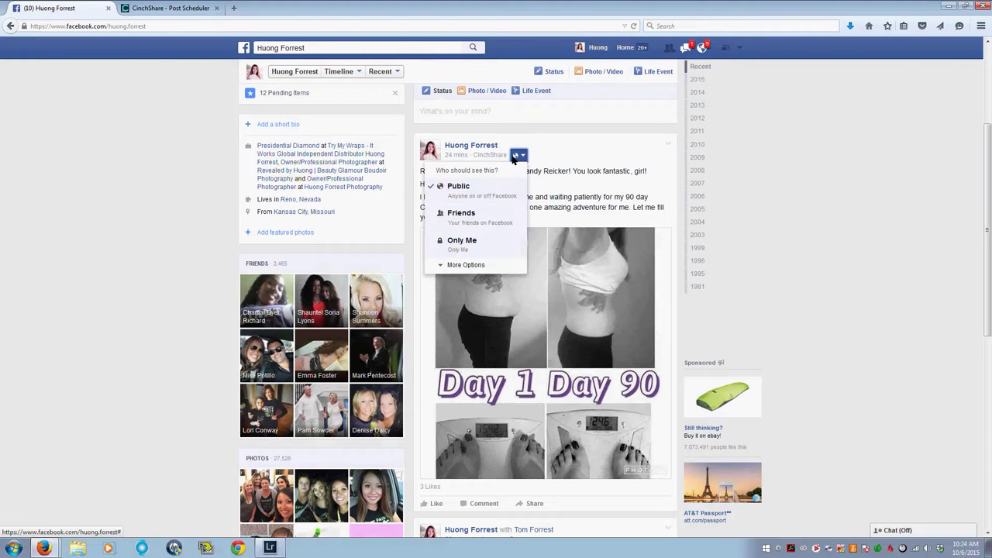
left_click(515, 156)
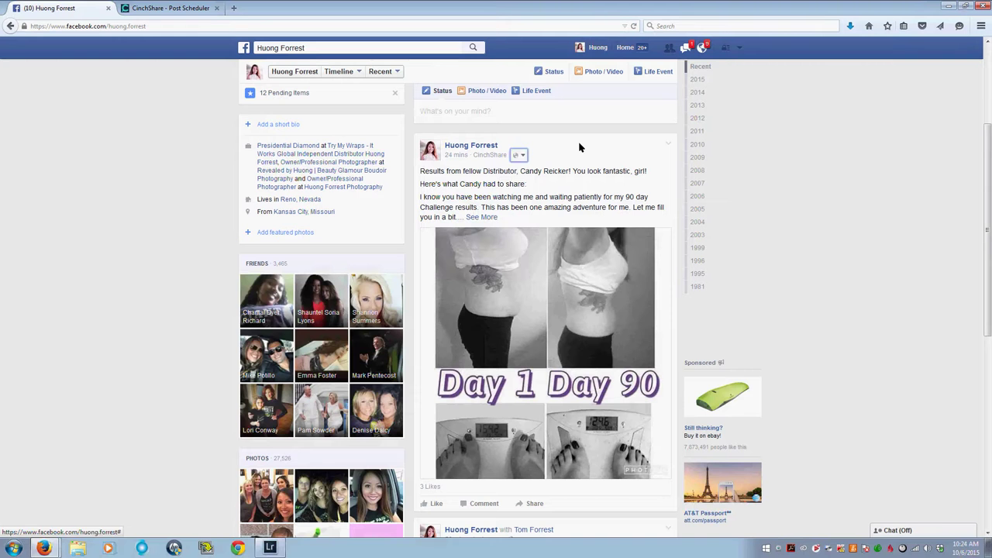
Step: Open the Day 1 / Day 90 photo from the latest timeline post and copy its page address
left_click(553, 365)
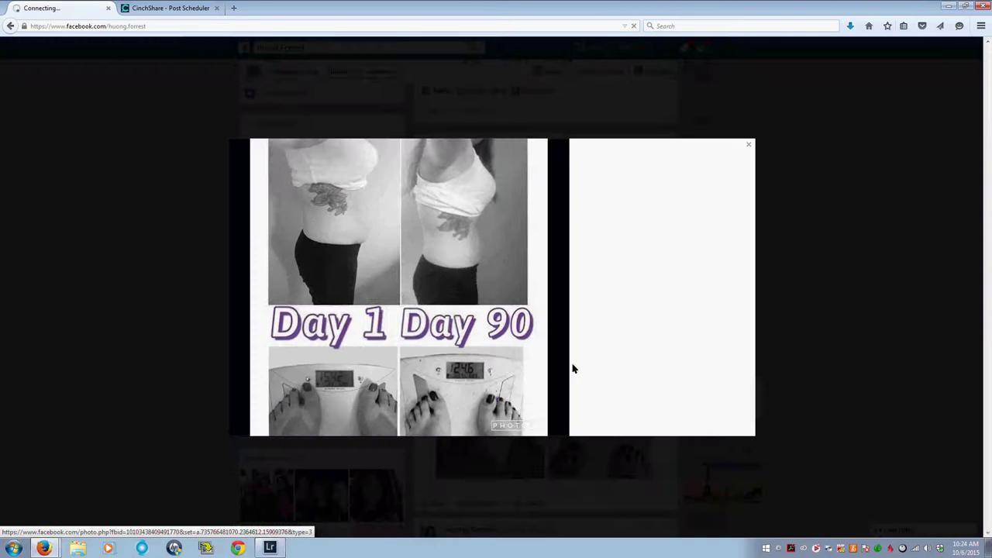
left_click(178, 27)
right_click(179, 28)
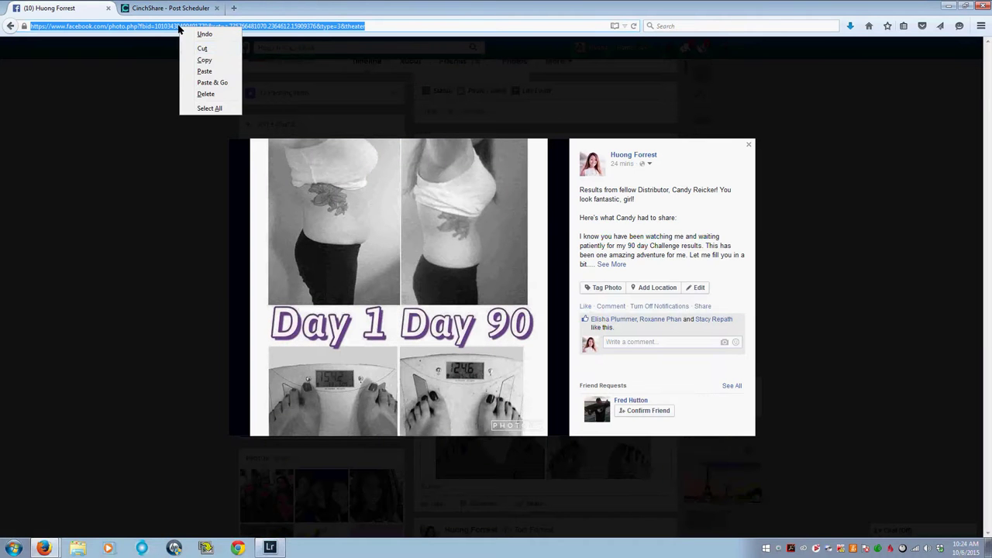
left_click(204, 61)
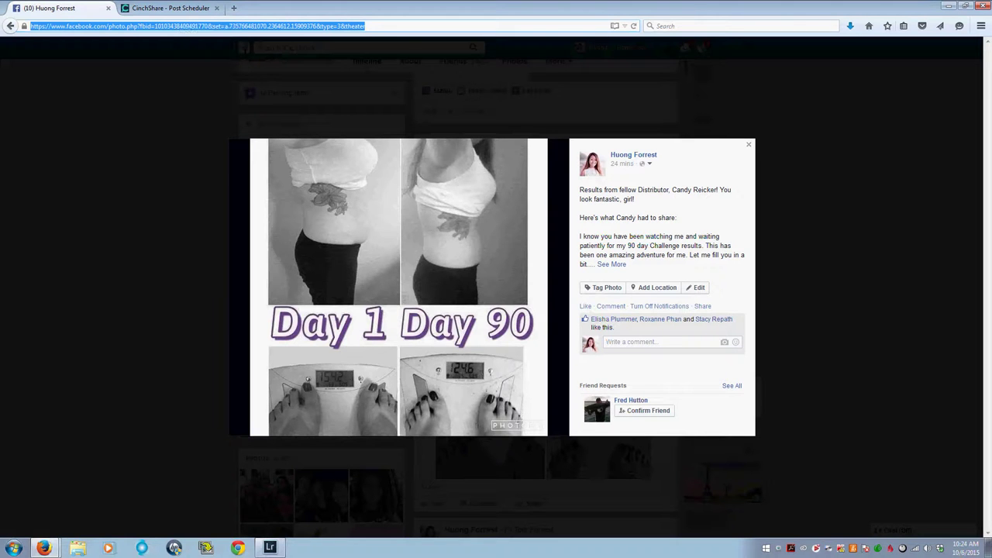
Step: Return to the CinchShare post and clear its placeholder message and photo URL
left_click(170, 7)
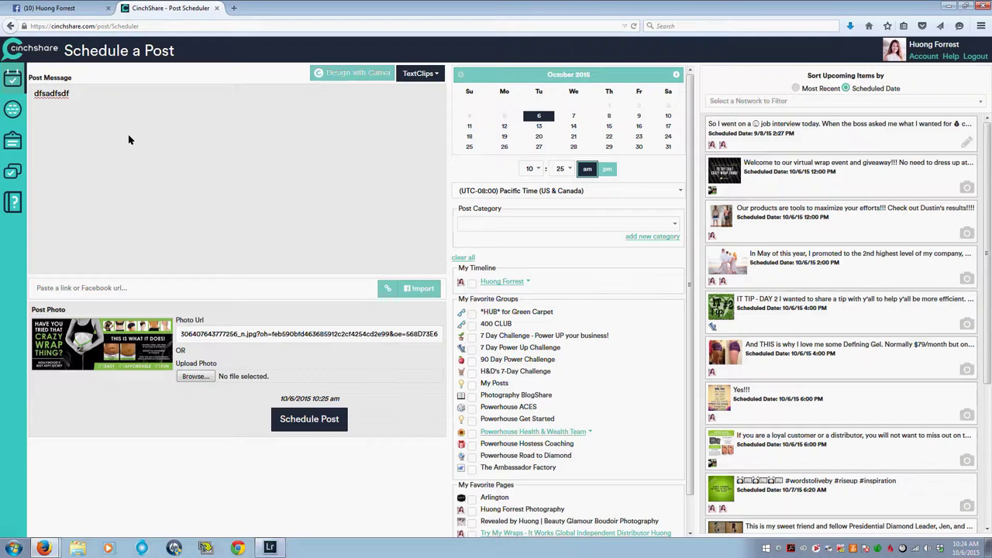
left_click(225, 335)
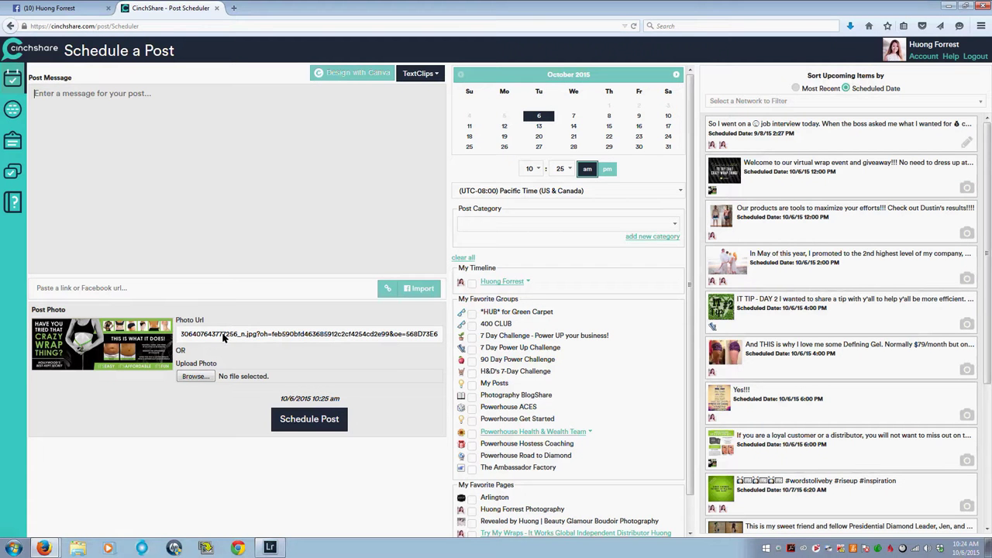
key("ctrl+a")
key("BackSpace")
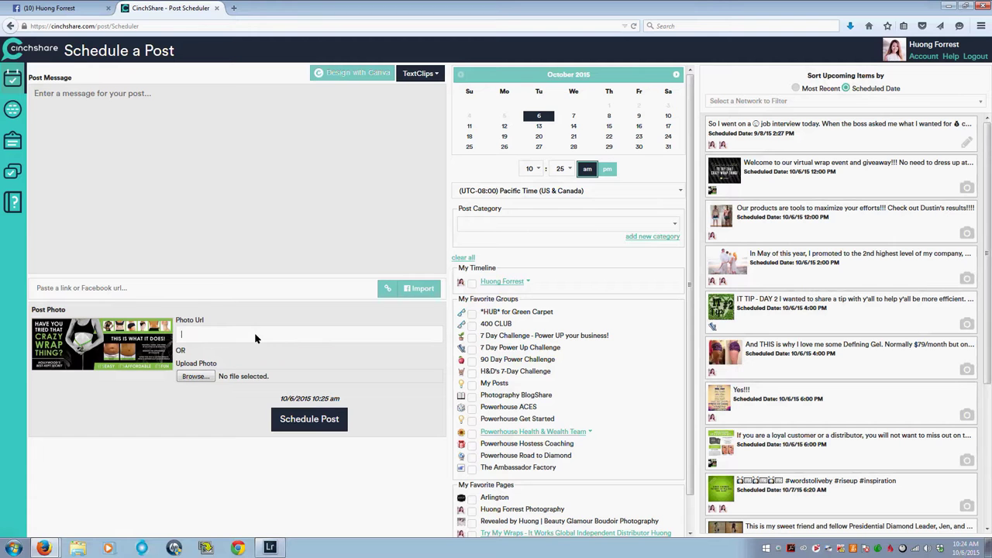
Step: Paste the copied Facebook photo address as the post's link and import that Facebook post's text and photo
left_click(185, 292)
right_click(184, 292)
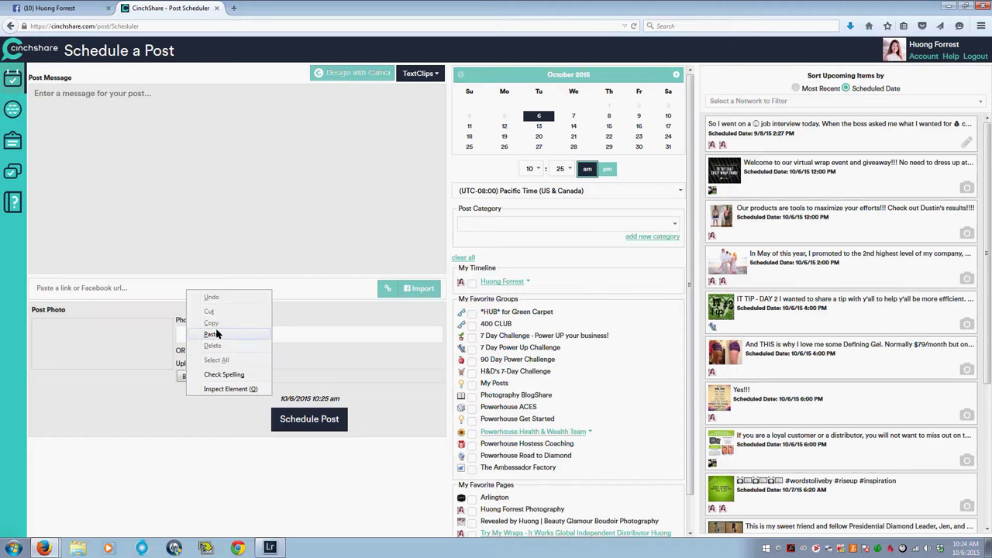
left_click(221, 334)
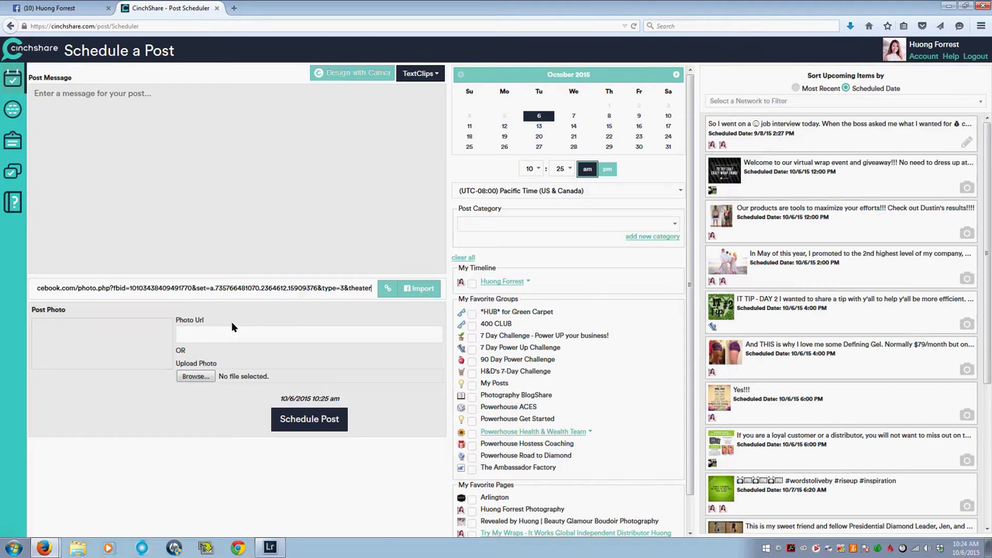
left_click(423, 289)
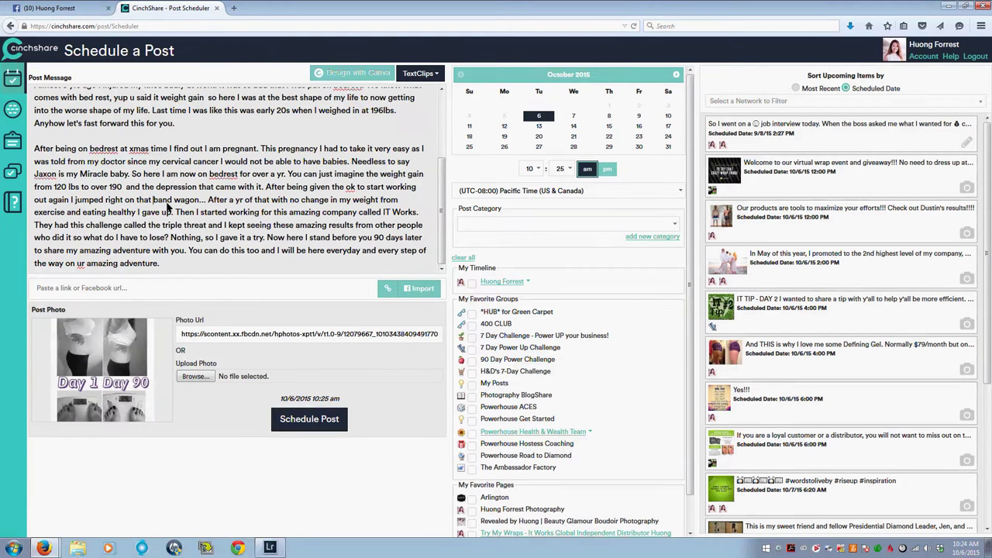
Step: Read through the imported post message from beginning to end
scroll(167, 206, "up", 3)
scroll(172, 208, "down", 3)
scroll(227, 230, "up", 3)
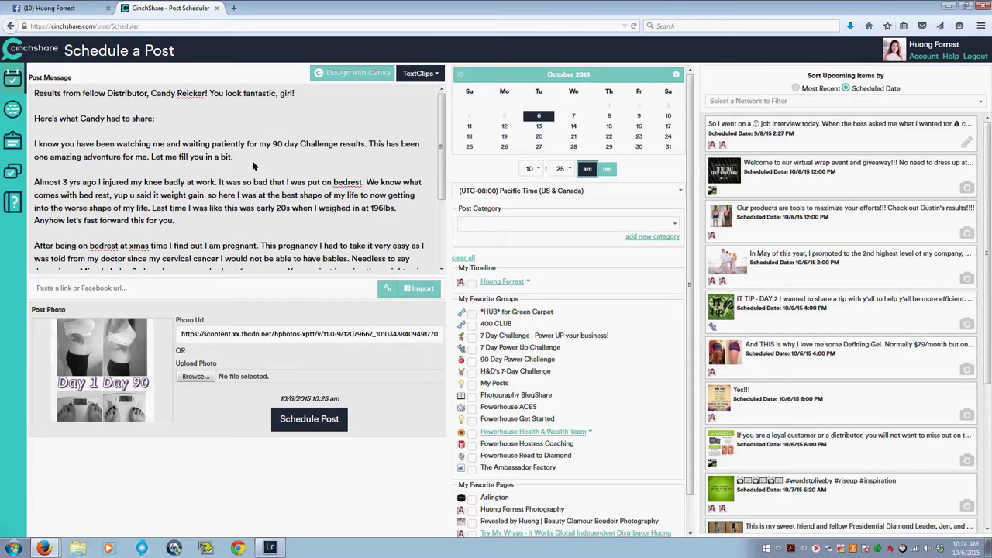
scroll(281, 176, "down", 3)
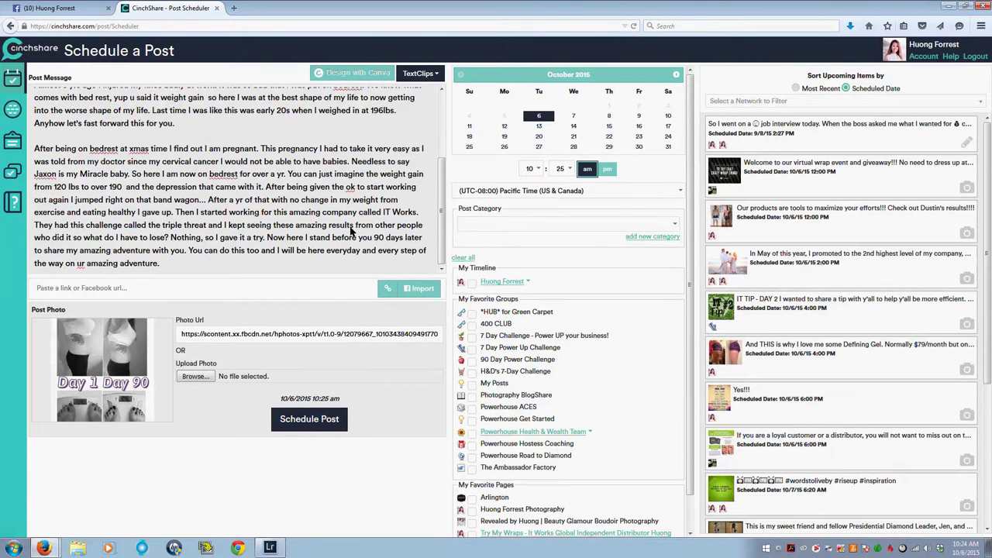
scroll(351, 230, "up", 3)
scroll(352, 230, "down", 3)
scroll(286, 229, "up", 3)
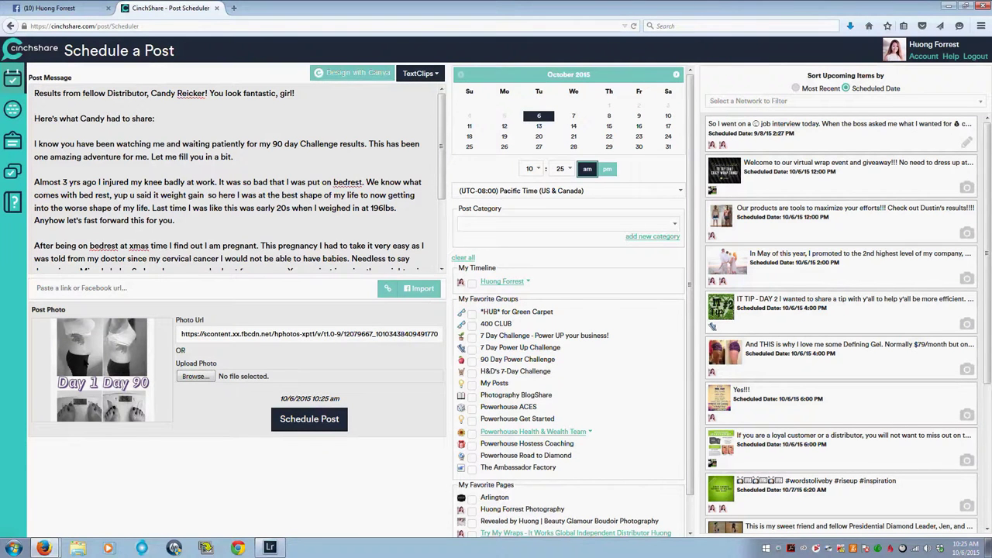
scroll(289, 249, "down", 3)
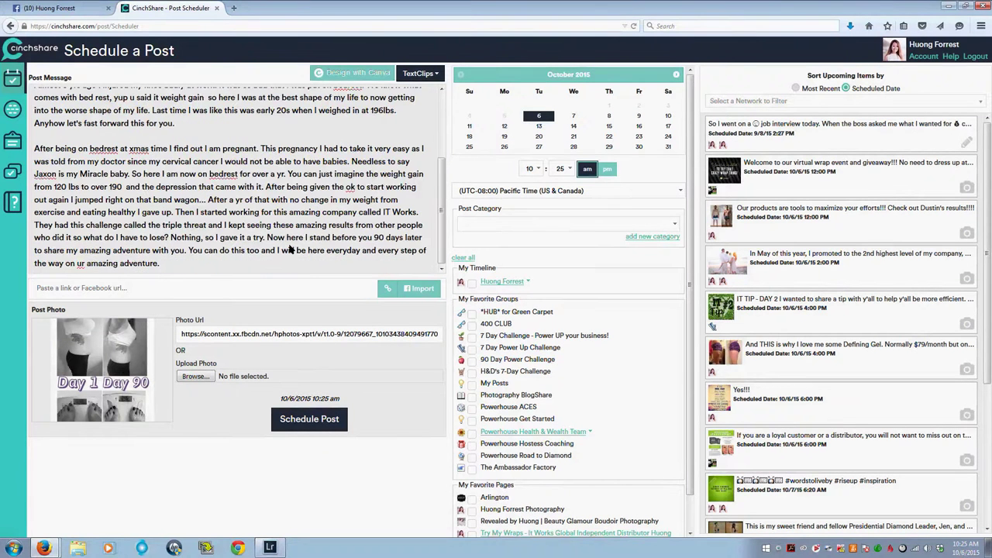
scroll(289, 248, "up", 3)
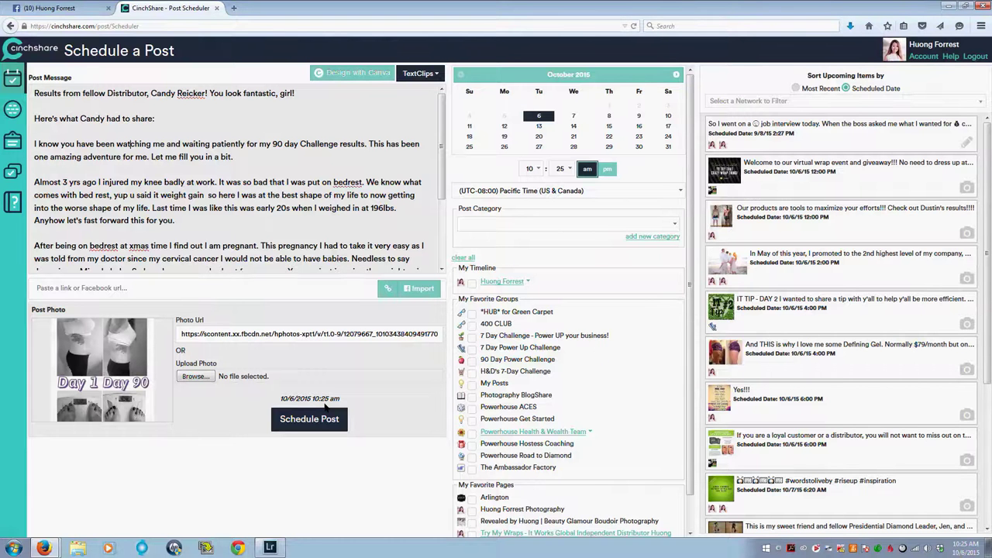
Step: Switch back to Facebook, close the photo and look over the profile timeline
left_click(49, 7)
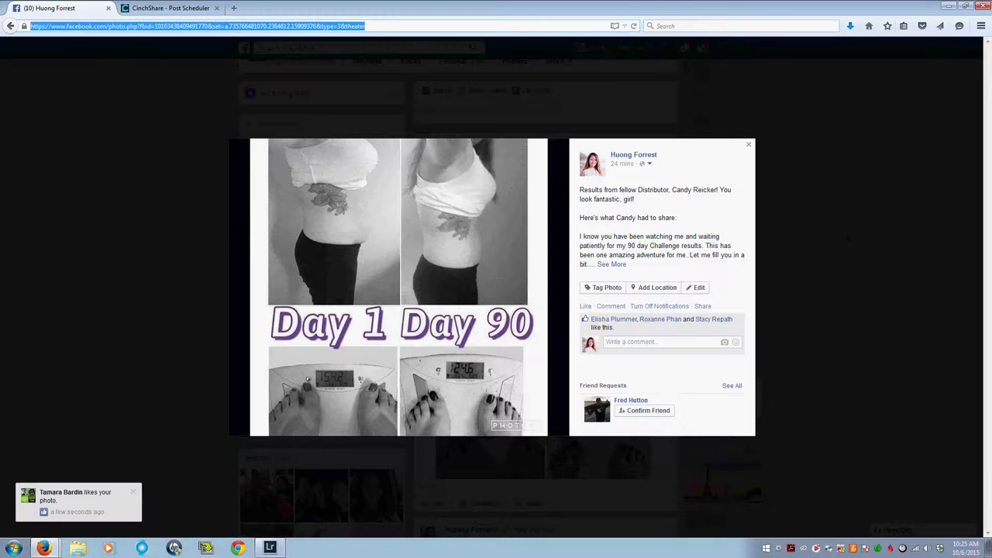
left_click(847, 238)
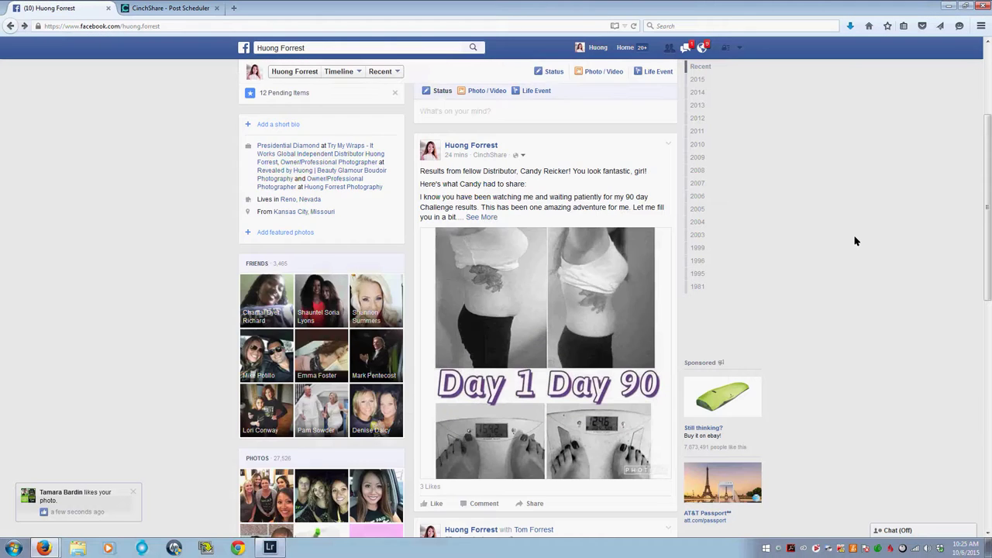
scroll(847, 238, "down", 3)
scroll(855, 241, "up", 5)
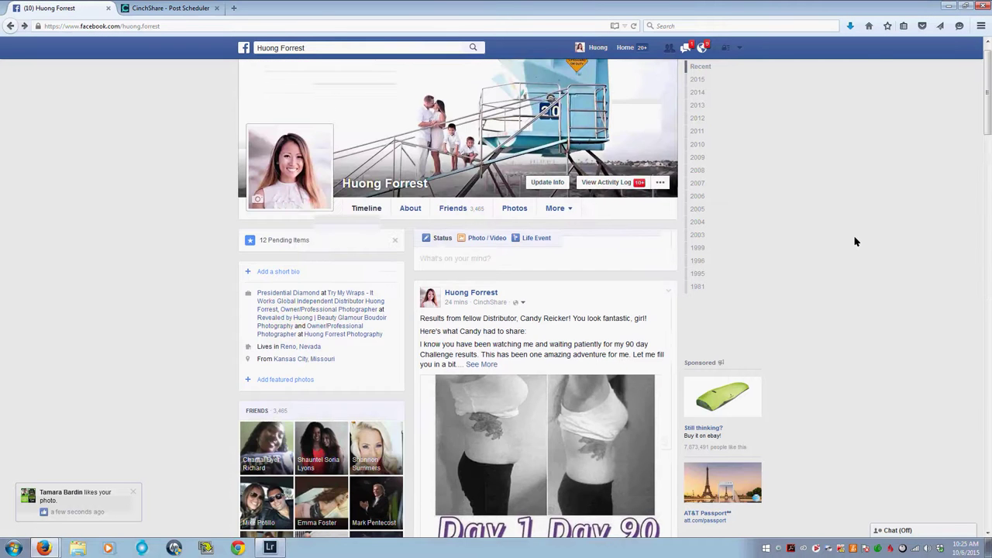
scroll(854, 239, "down", 5)
scroll(853, 239, "up", 3)
scroll(854, 241, "up", 3)
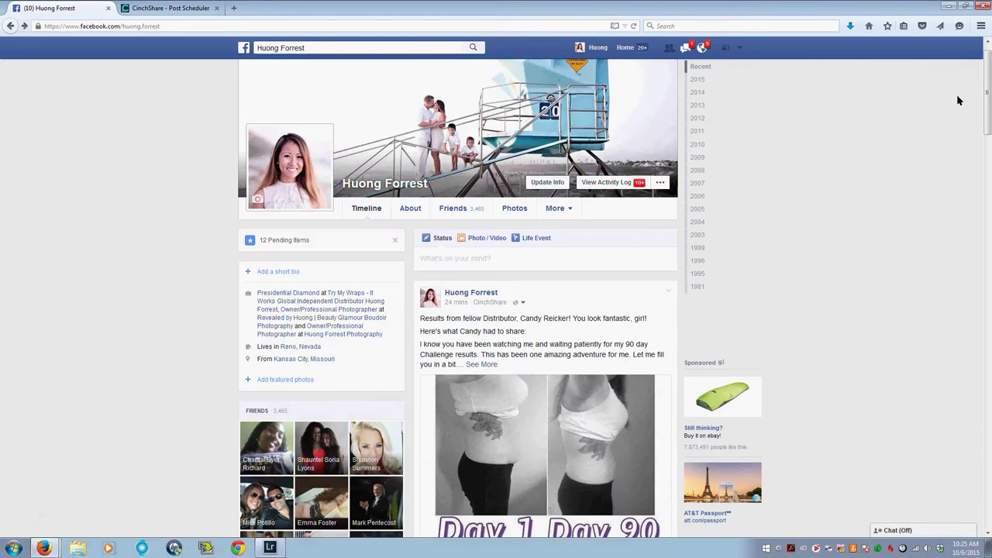